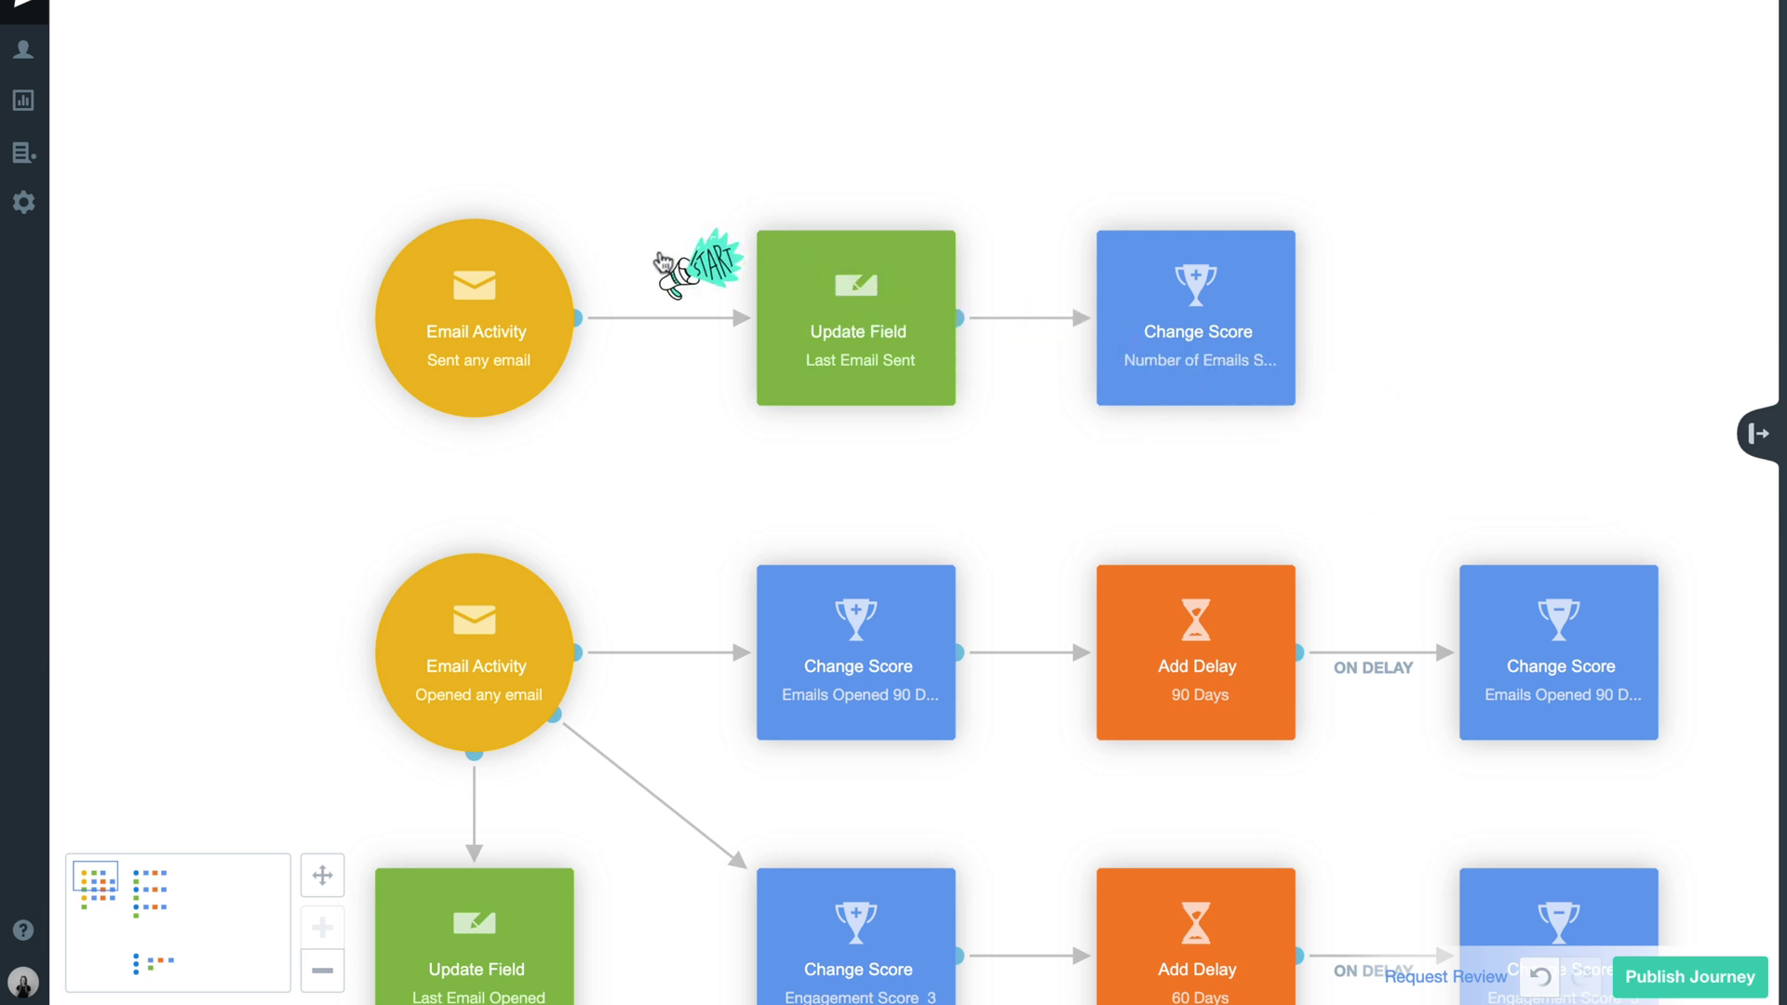
- Enlarge the START sticker, set it just above the top Email Activity trigger, and add a text box
{"action": "left_click", "coordinate": [410, 160]}
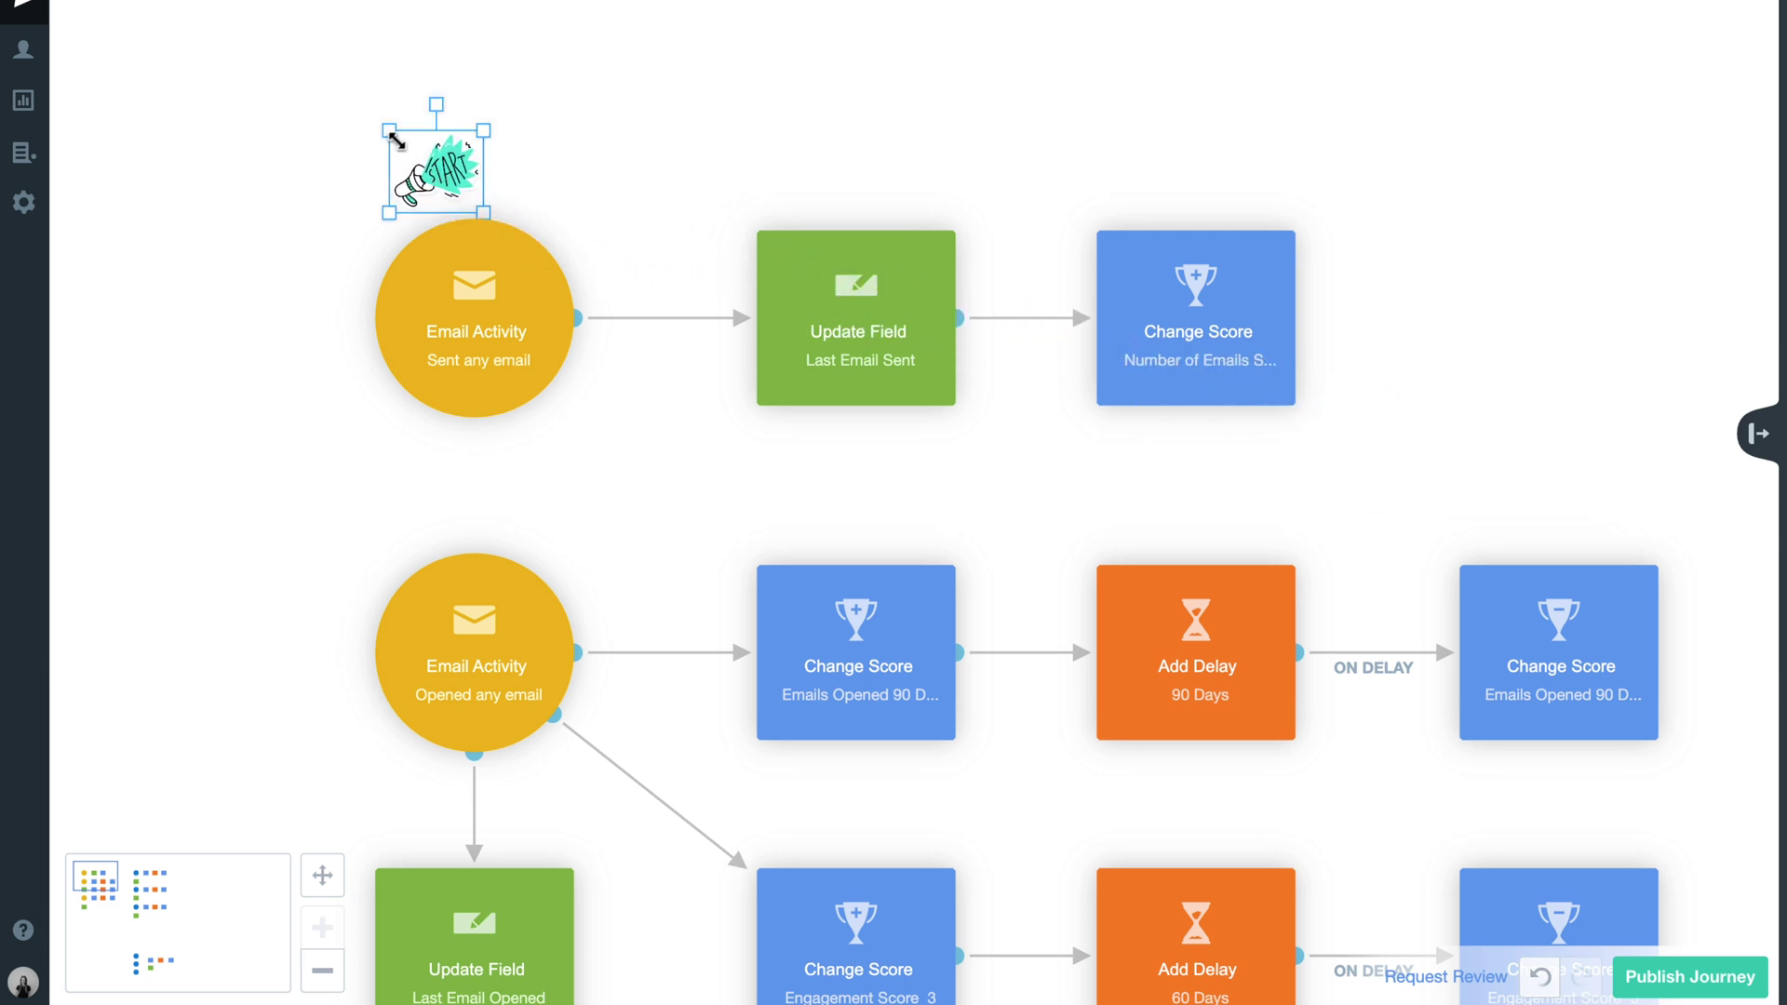
{"action": "left_click_drag", "start_coordinate": [388, 128], "coordinate": [247, 54]}
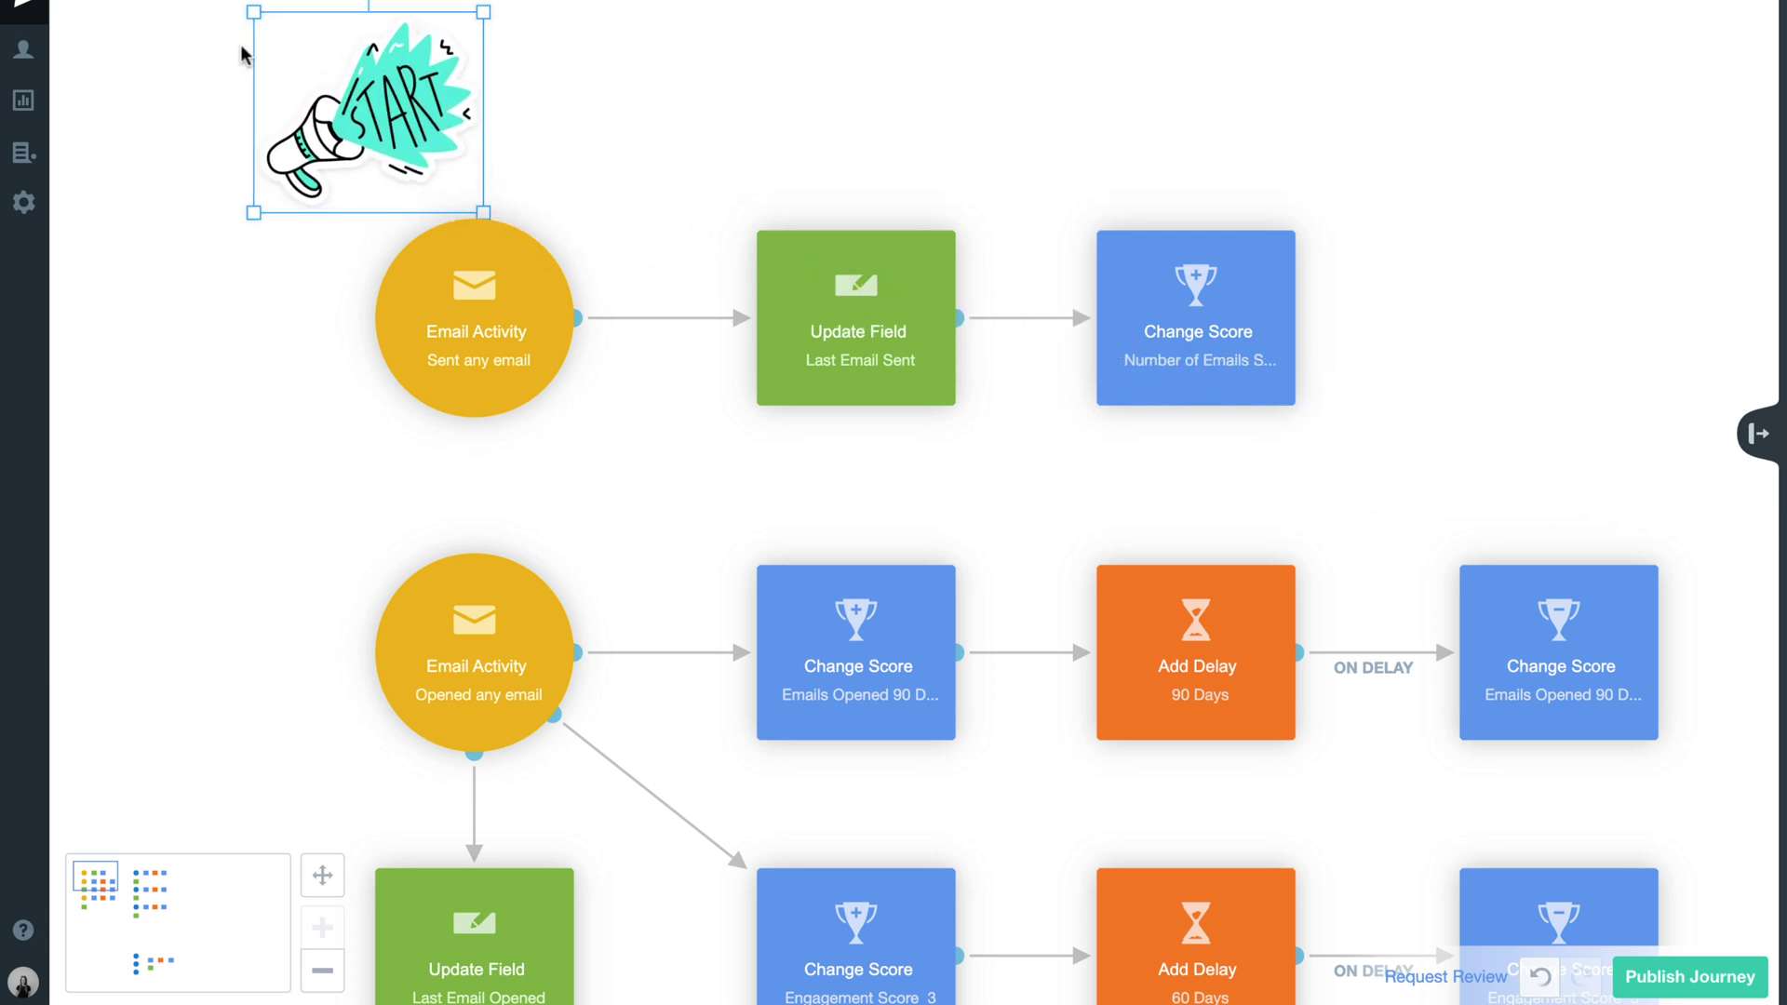
{"action": "left_click_drag", "start_coordinate": [344, 109], "coordinate": [443, 149]}
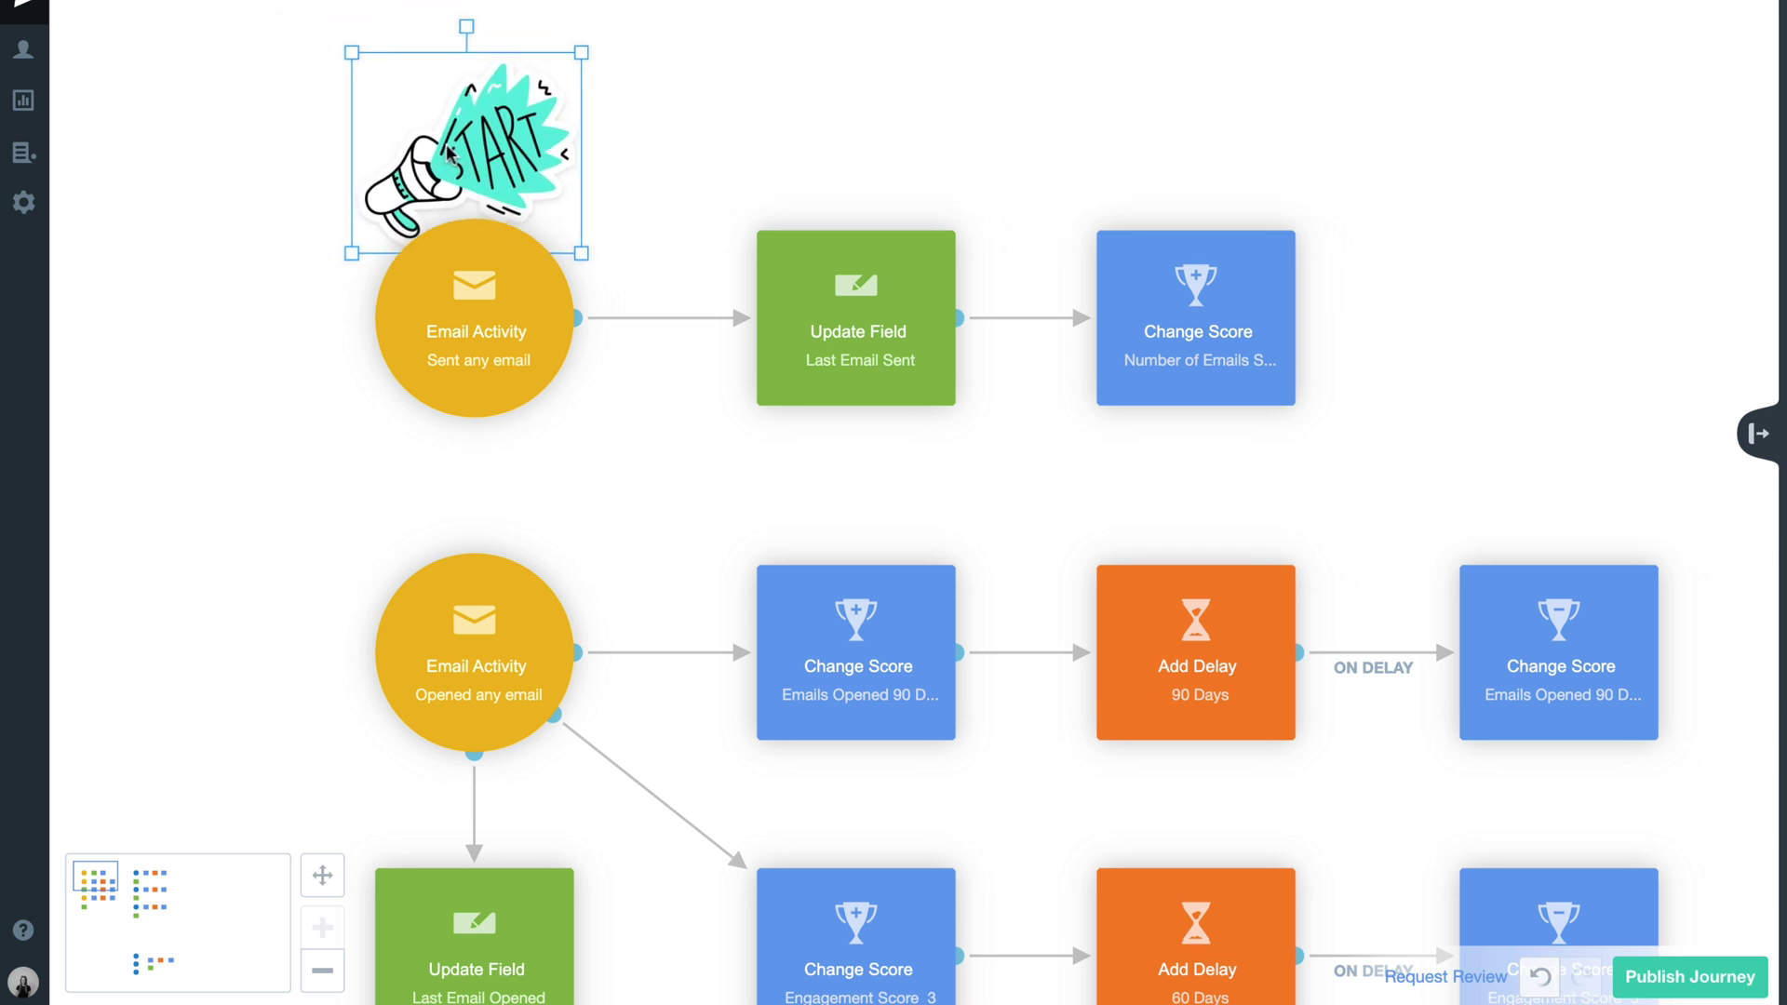
{"action": "left_click_drag", "start_coordinate": [1656, 9], "coordinate": [627, 140]}
- Title the text box '1) Email Activity' beside the sticker and drop an Update Field screenshot top right
{"action": "type", "text": "1"}
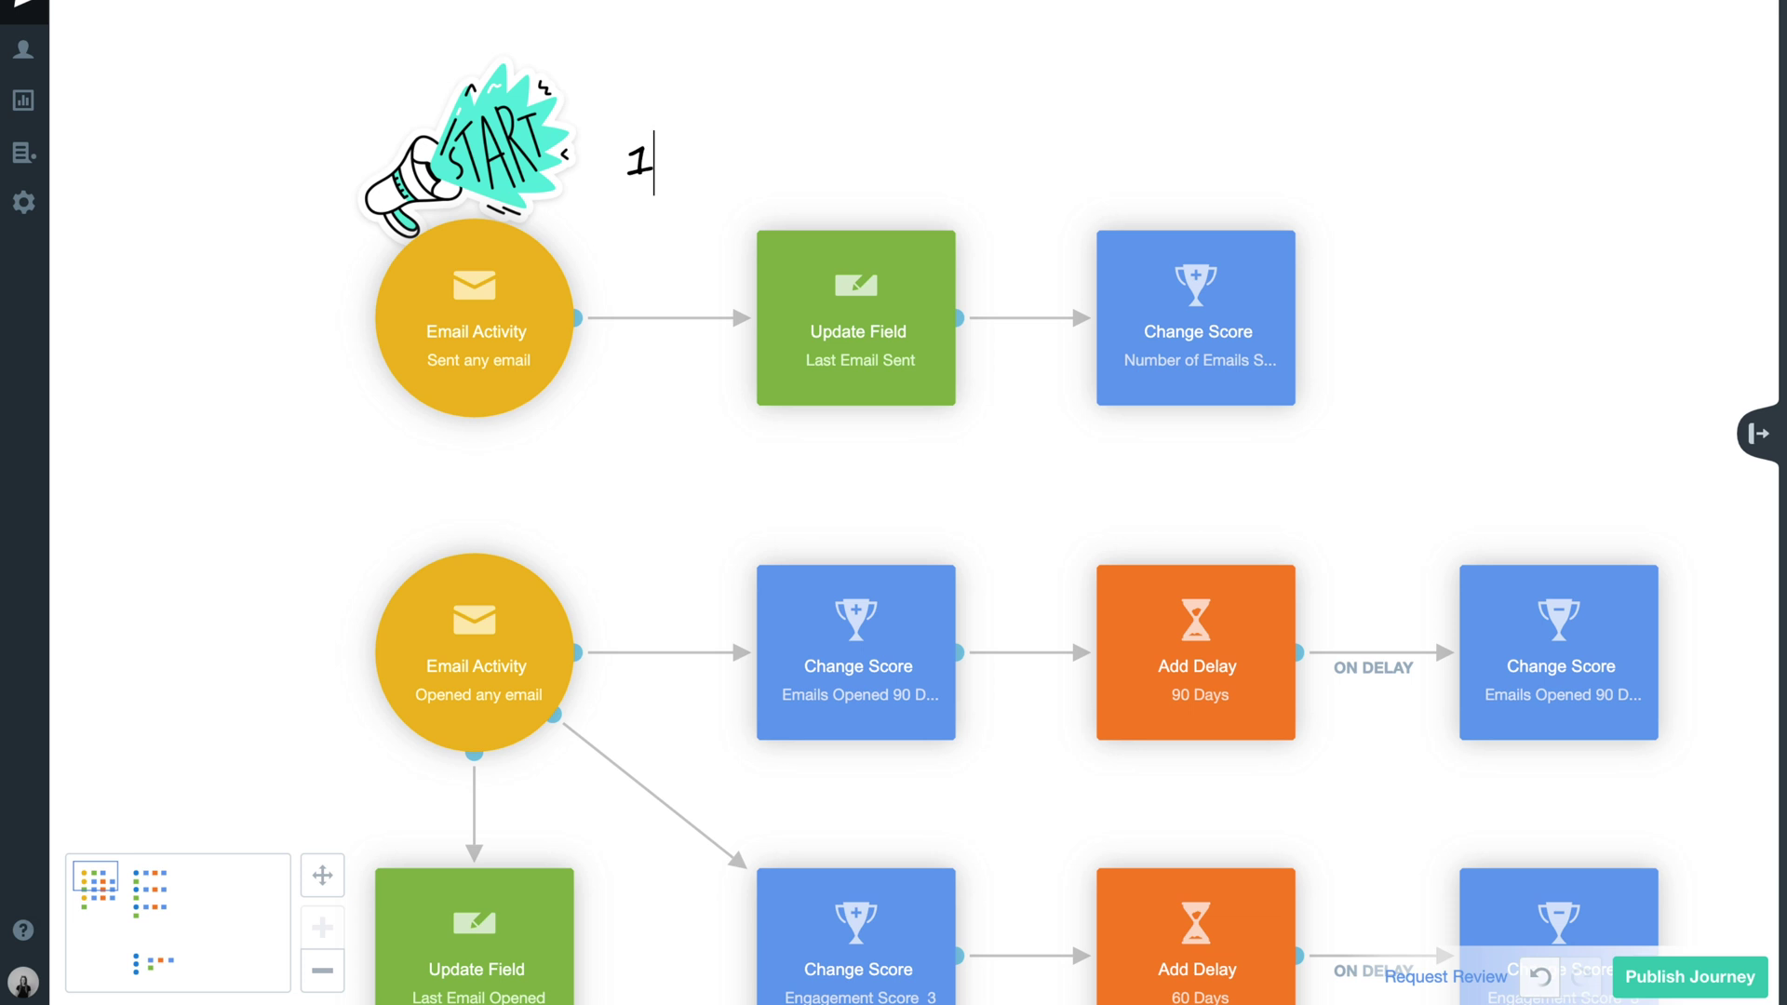
{"action": "type", "text": ") Email "}
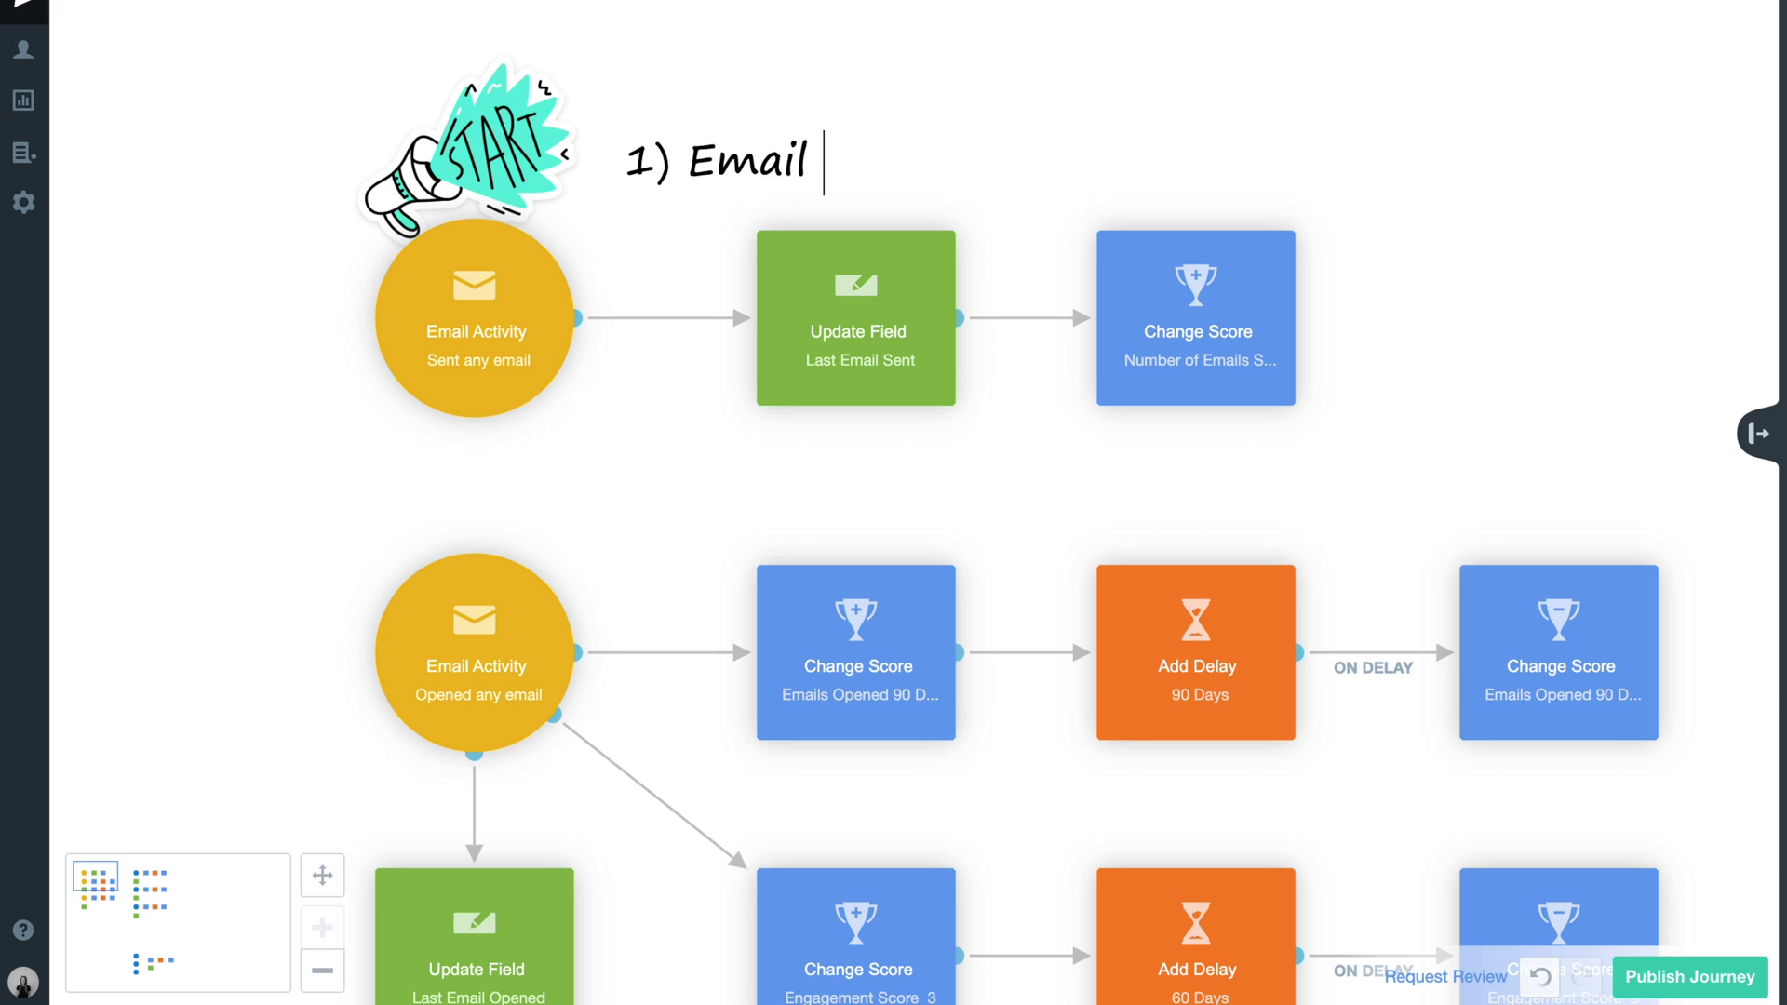
{"action": "type", "text": "Activity"}
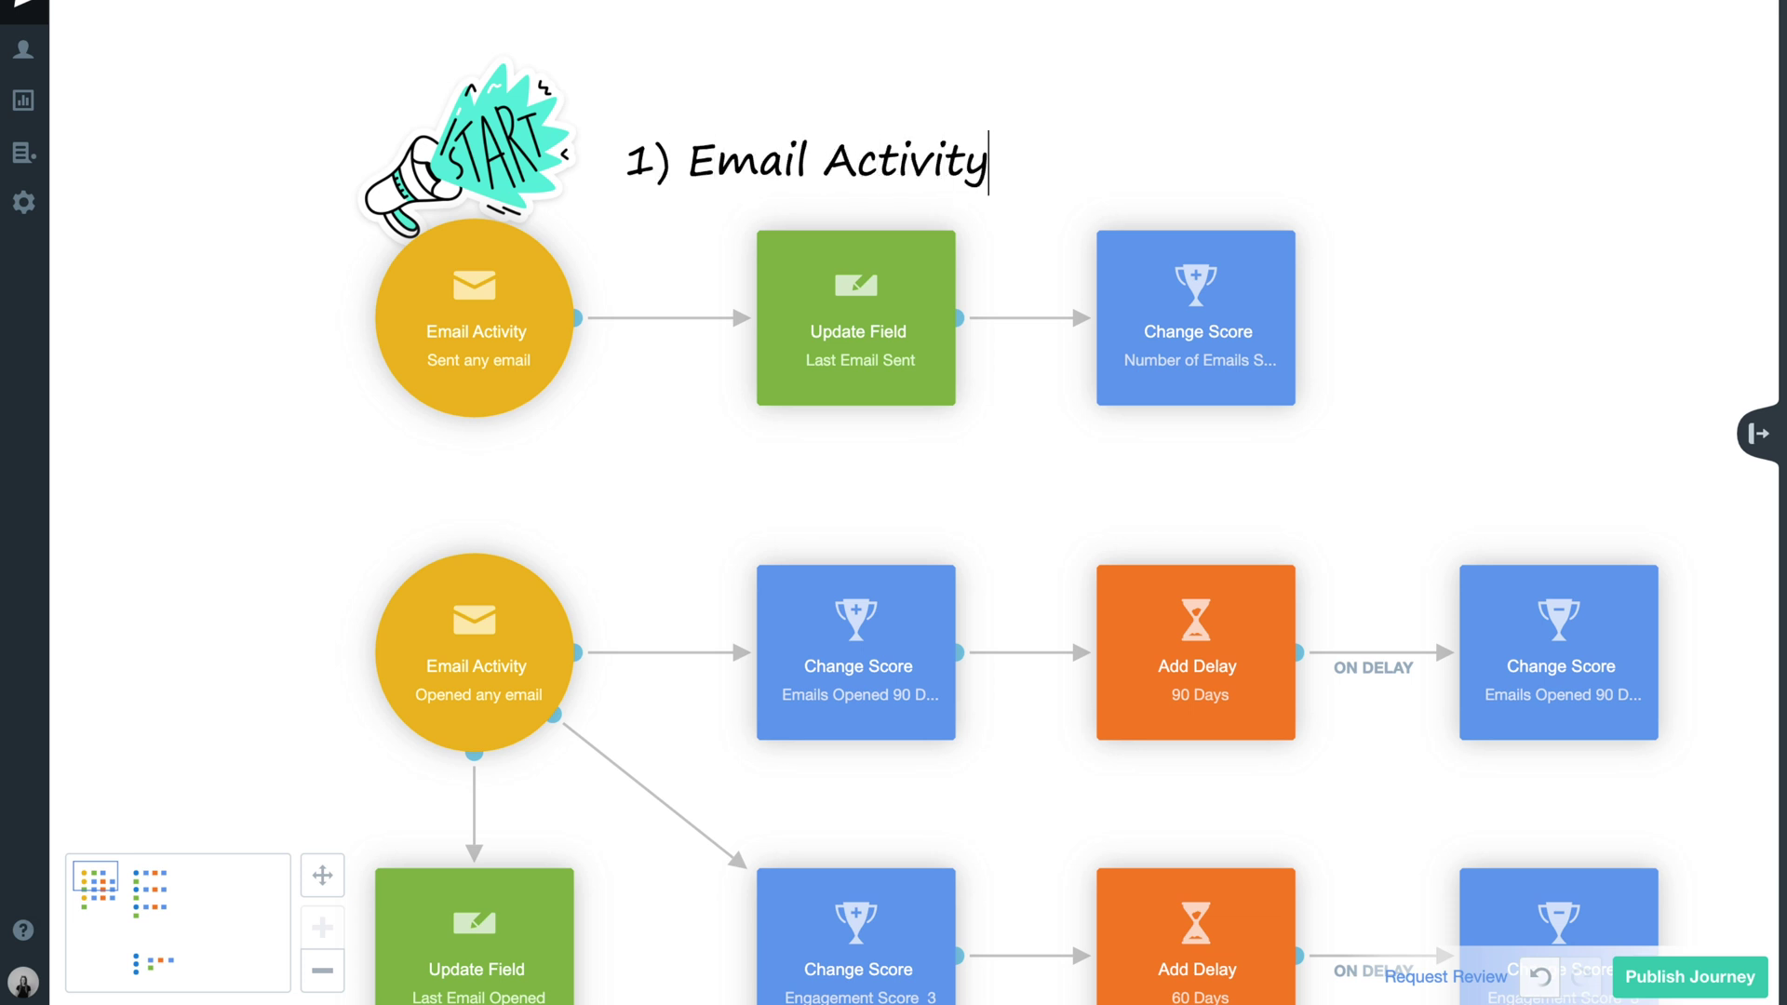
{"action": "left_click", "coordinate": [617, 210]}
{"action": "left_click", "coordinate": [640, 164]}
{"action": "left_click_drag", "start_coordinate": [639, 164], "coordinate": [607, 140]}
{"action": "mouse_move", "coordinate": [1783, 140]}
{"action": "left_mouse_down"}
{"action": "mouse_move", "coordinate": [1685, 140]}
{"action": "mouse_move", "coordinate": [1438, 191]}
{"action": "mouse_move", "coordinate": [1342, 250]}
{"action": "mouse_move", "coordinate": [1368, 249]}
{"action": "left_mouse_up"}
- Draw a green arrow connecting the Update Field screenshot to the Update Field node
{"action": "mouse_move", "coordinate": [1373, 177]}
{"action": "left_mouse_down"}
{"action": "mouse_move", "coordinate": [1207, 46]}
{"action": "mouse_move", "coordinate": [1131, 24]}
{"action": "mouse_move", "coordinate": [977, 173]}
{"action": "mouse_move", "coordinate": [971, 233]}
{"action": "left_mouse_up"}
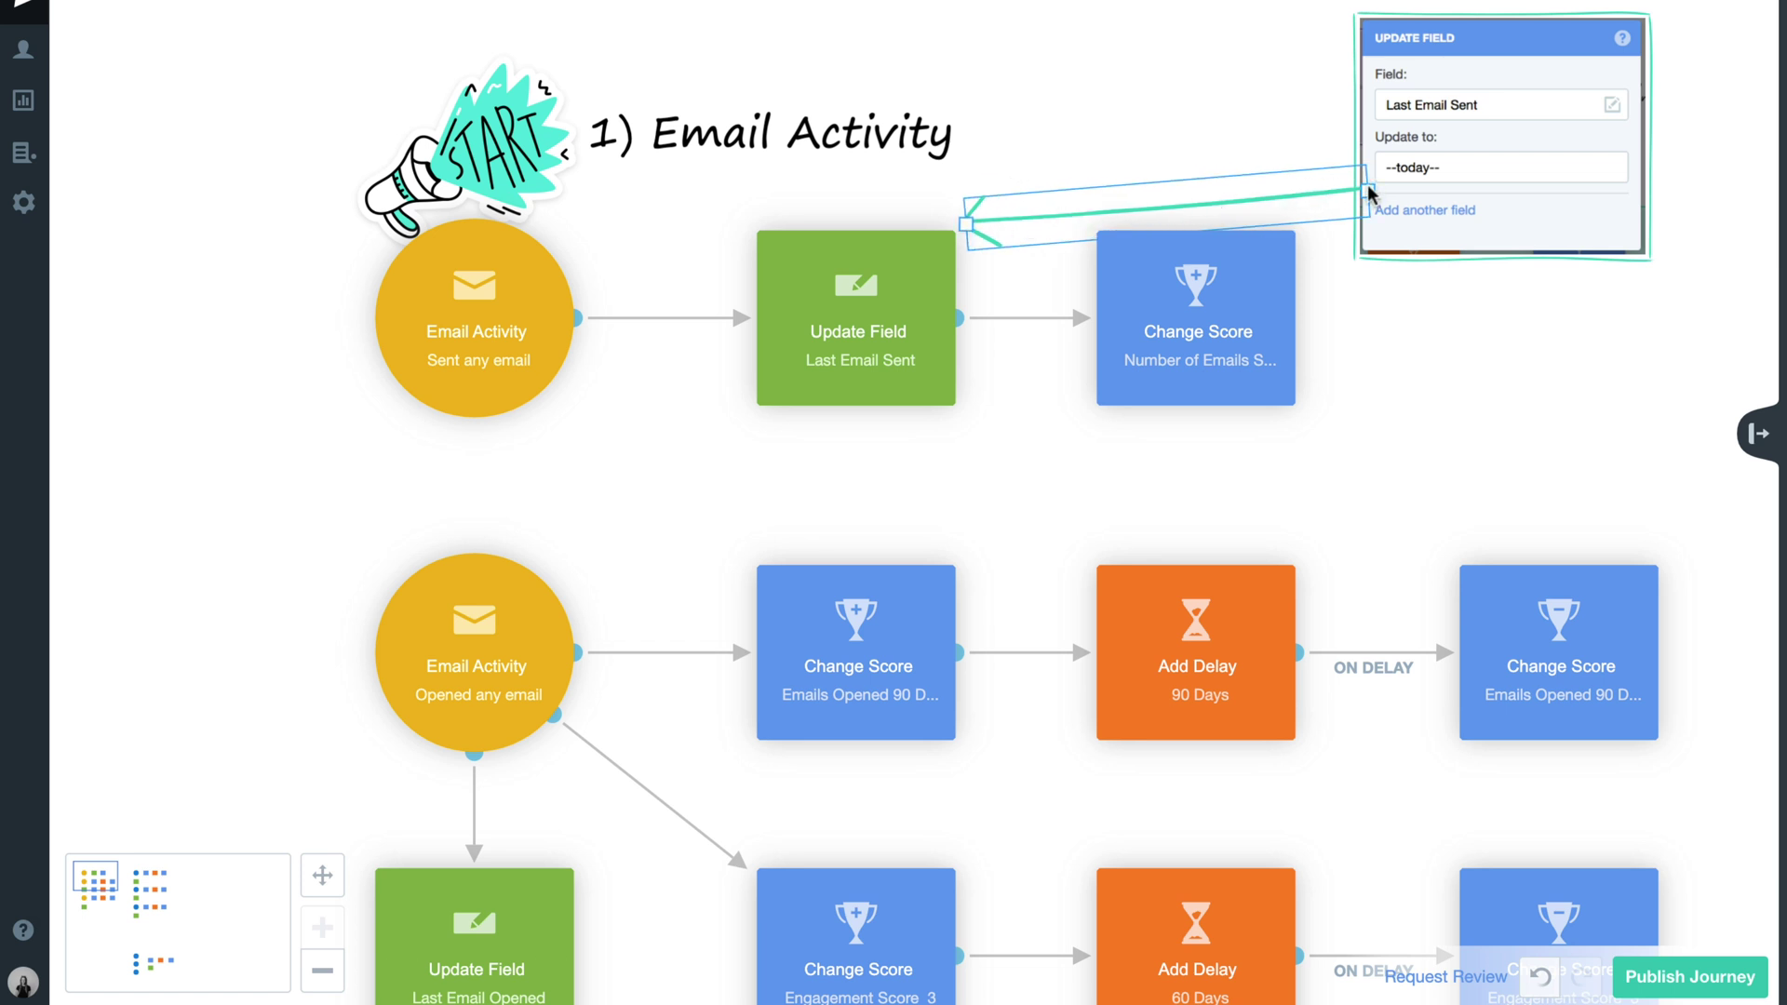
{"action": "left_click_drag", "start_coordinate": [1368, 191], "coordinate": [1341, 80]}
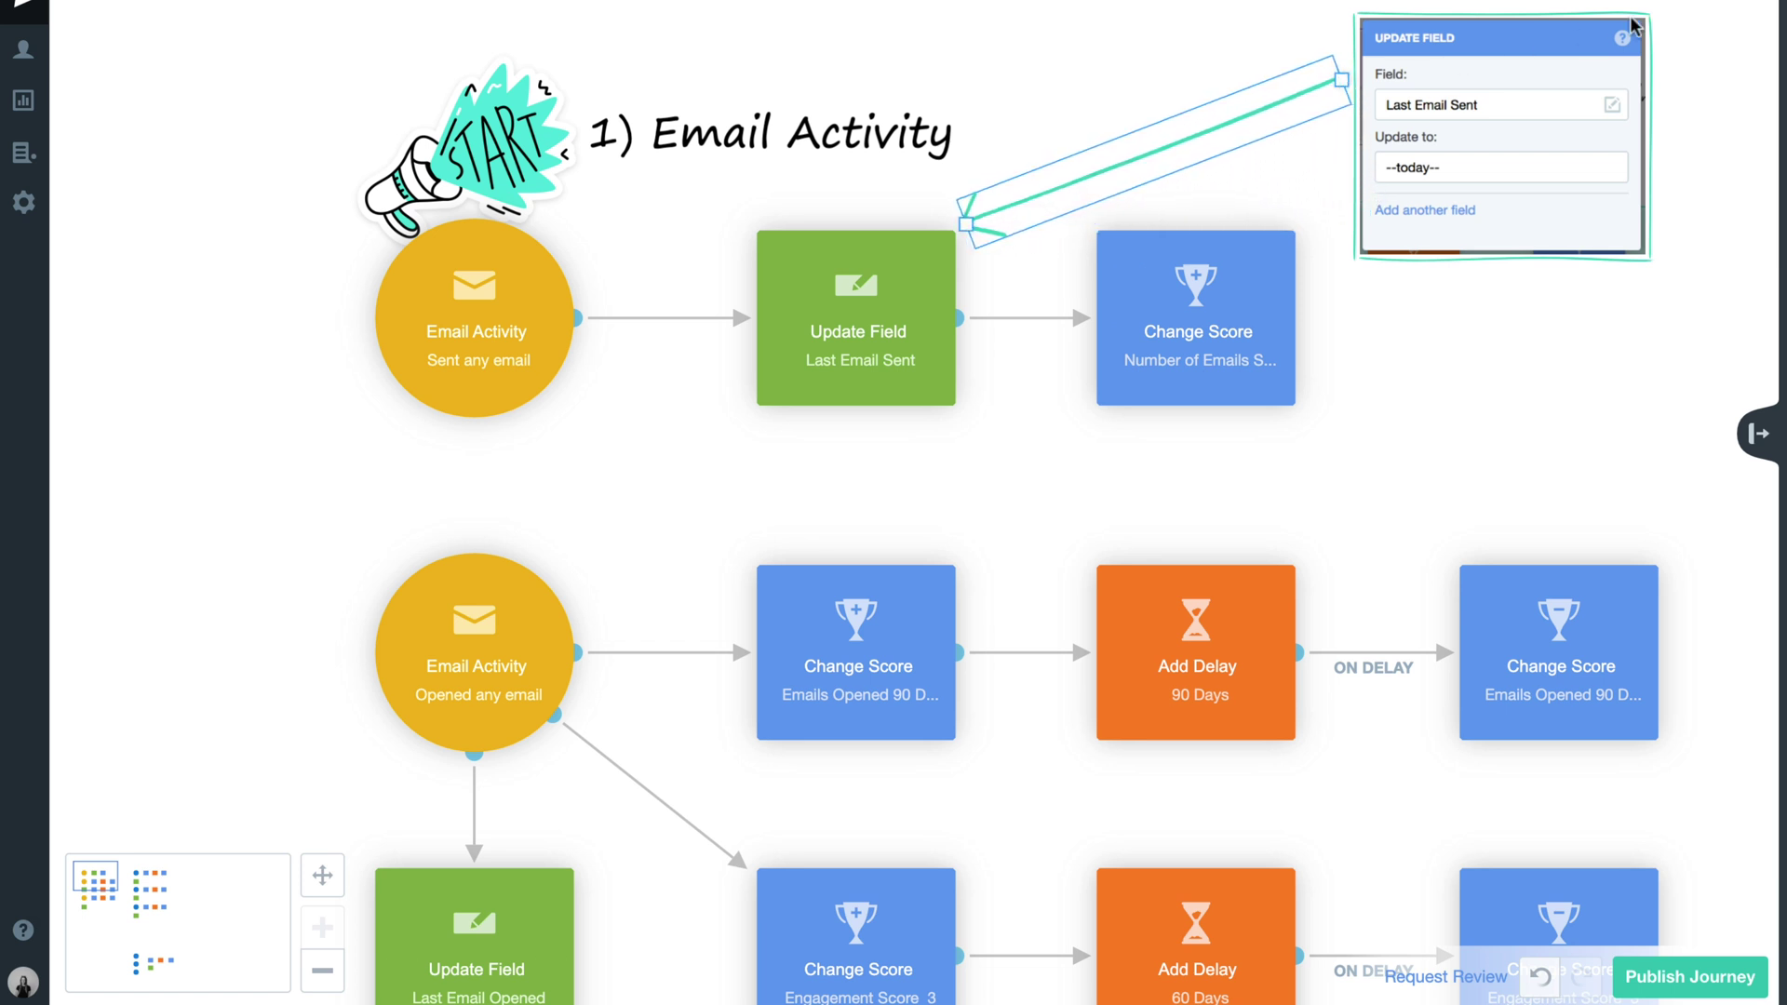
{"action": "key", "text": "Escape"}
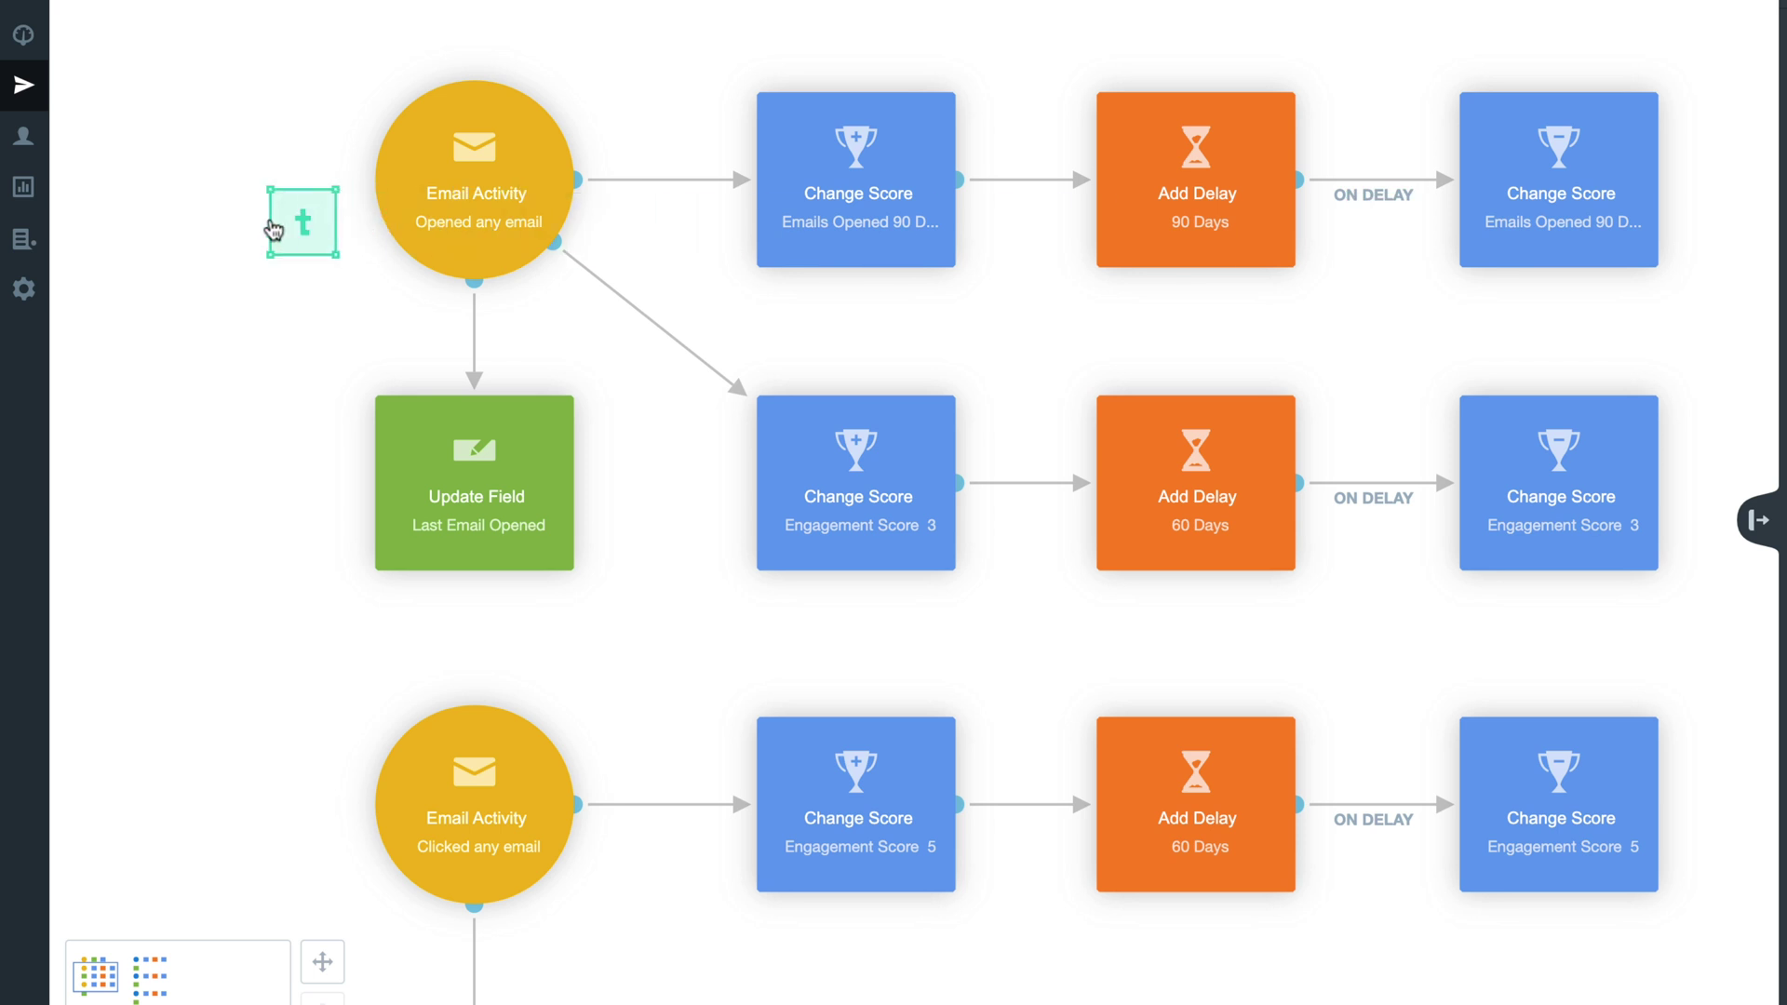
- Write 'Opened any email' as a note just left of the second Email Activity circle
{"action": "left_click", "coordinate": [191, 214]}
{"action": "type", "text": "Opened any email"}
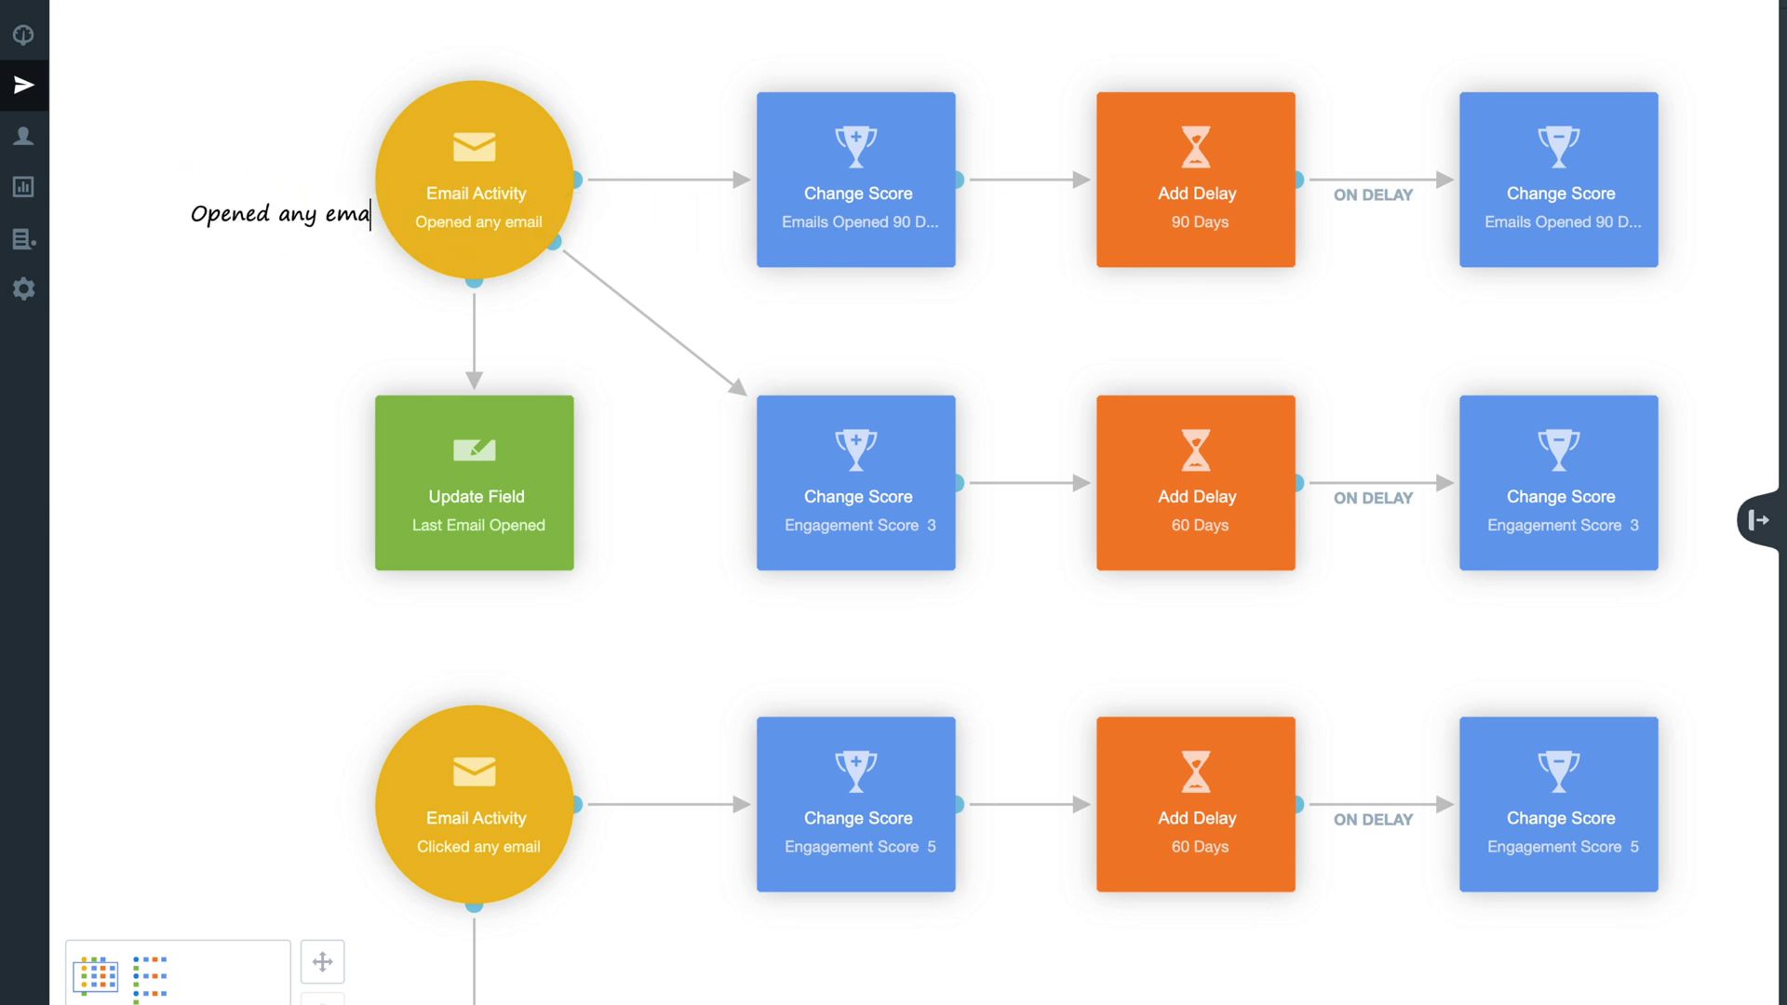
{"action": "left_click", "coordinate": [187, 248]}
{"action": "left_click_drag", "start_coordinate": [214, 220], "coordinate": [191, 195]}
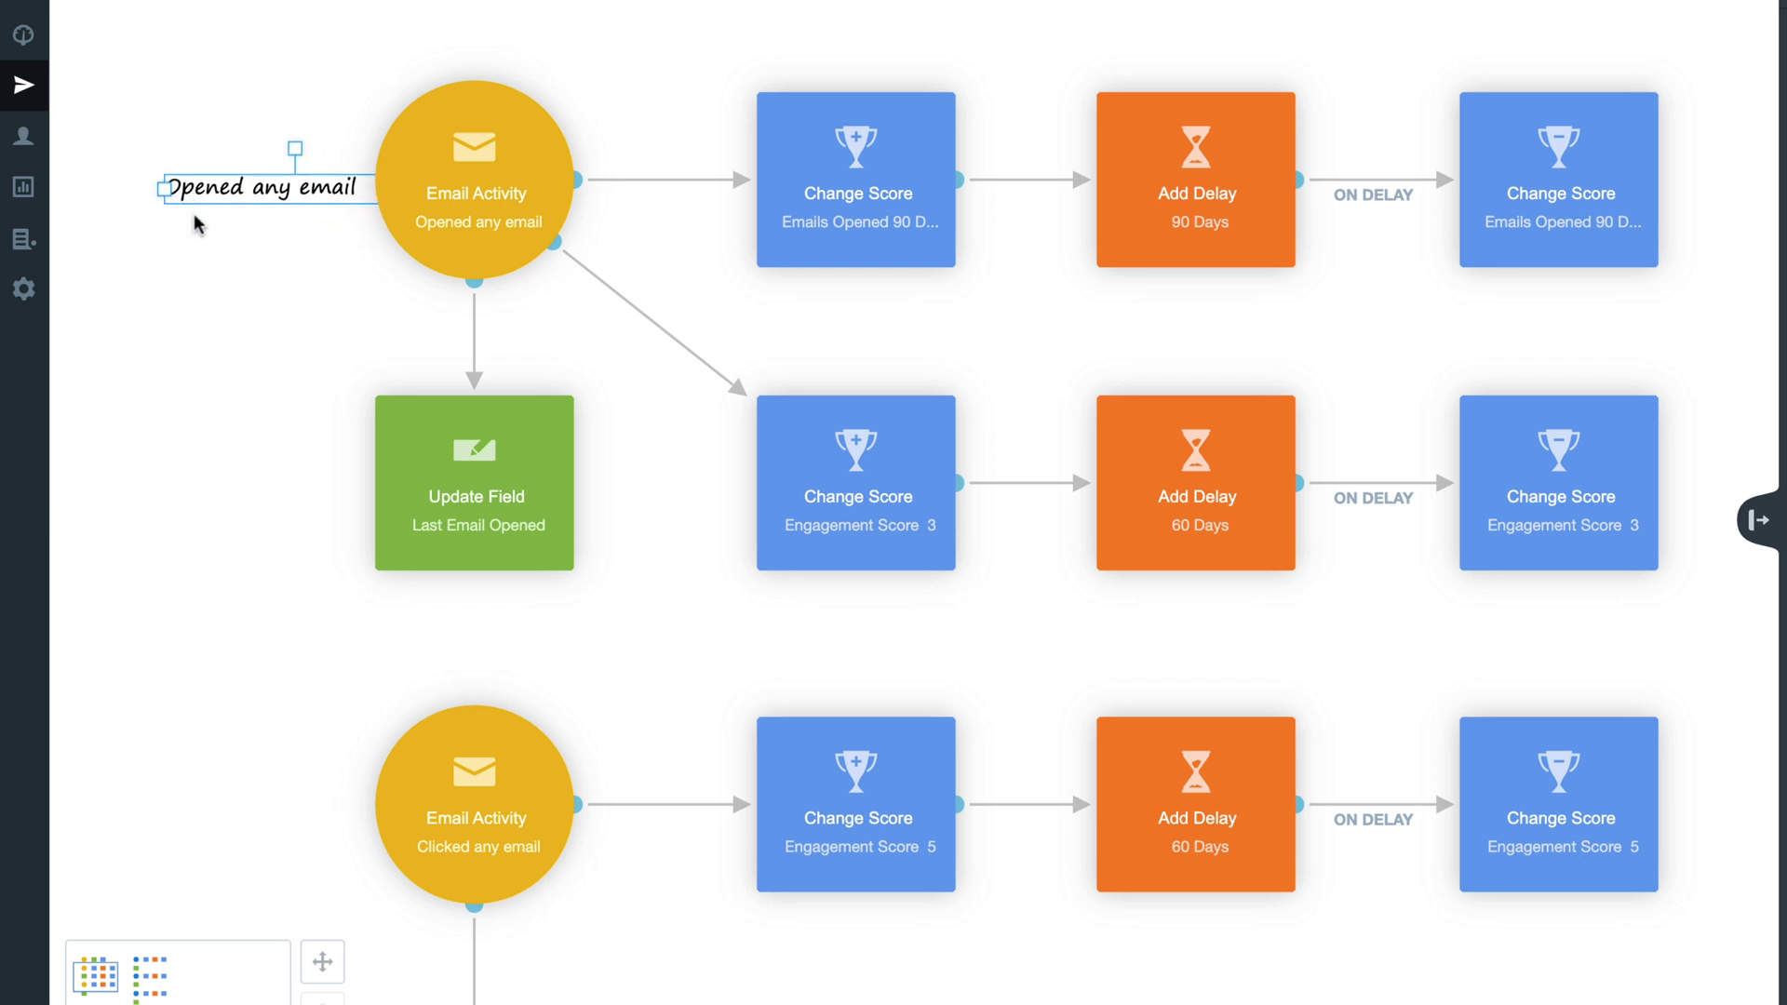
{"action": "left_click", "coordinate": [197, 228]}
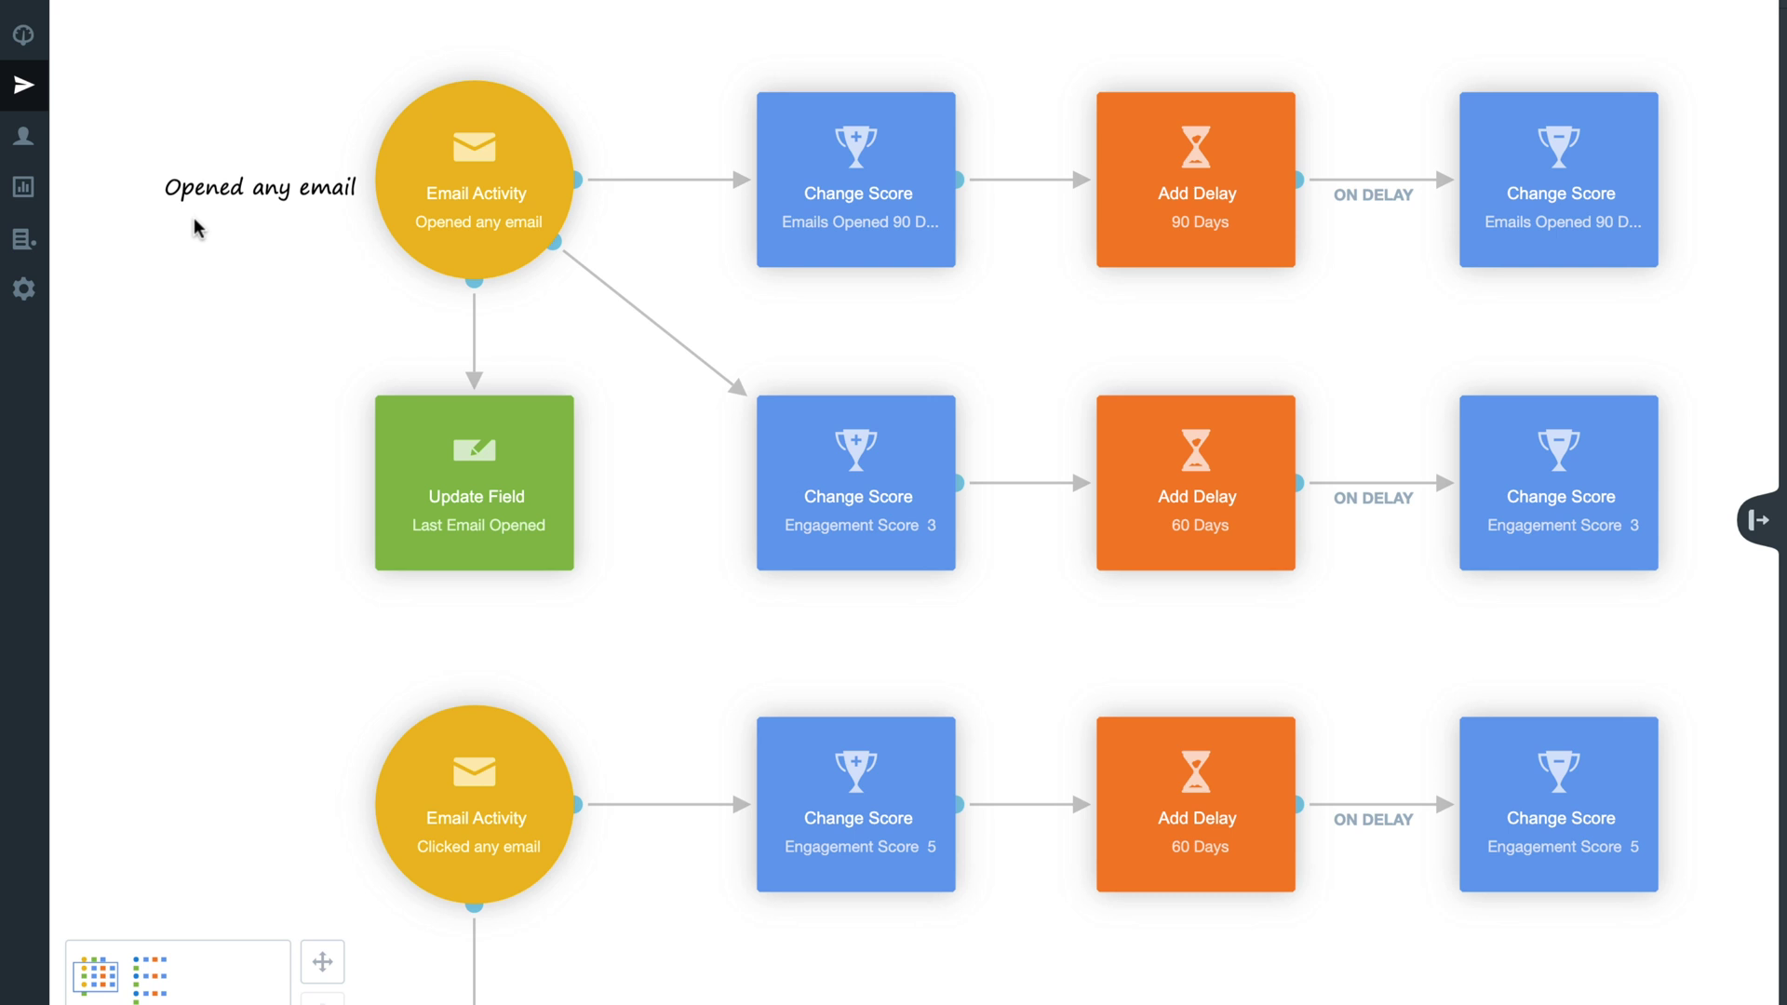
- Note 'Clicked any email' beside the third trigger and put a thumbs-up sticker under Engagement Score 5
{"action": "scroll", "coordinate": [198, 228], "scroll_direction": "down", "scroll_amount": 5}
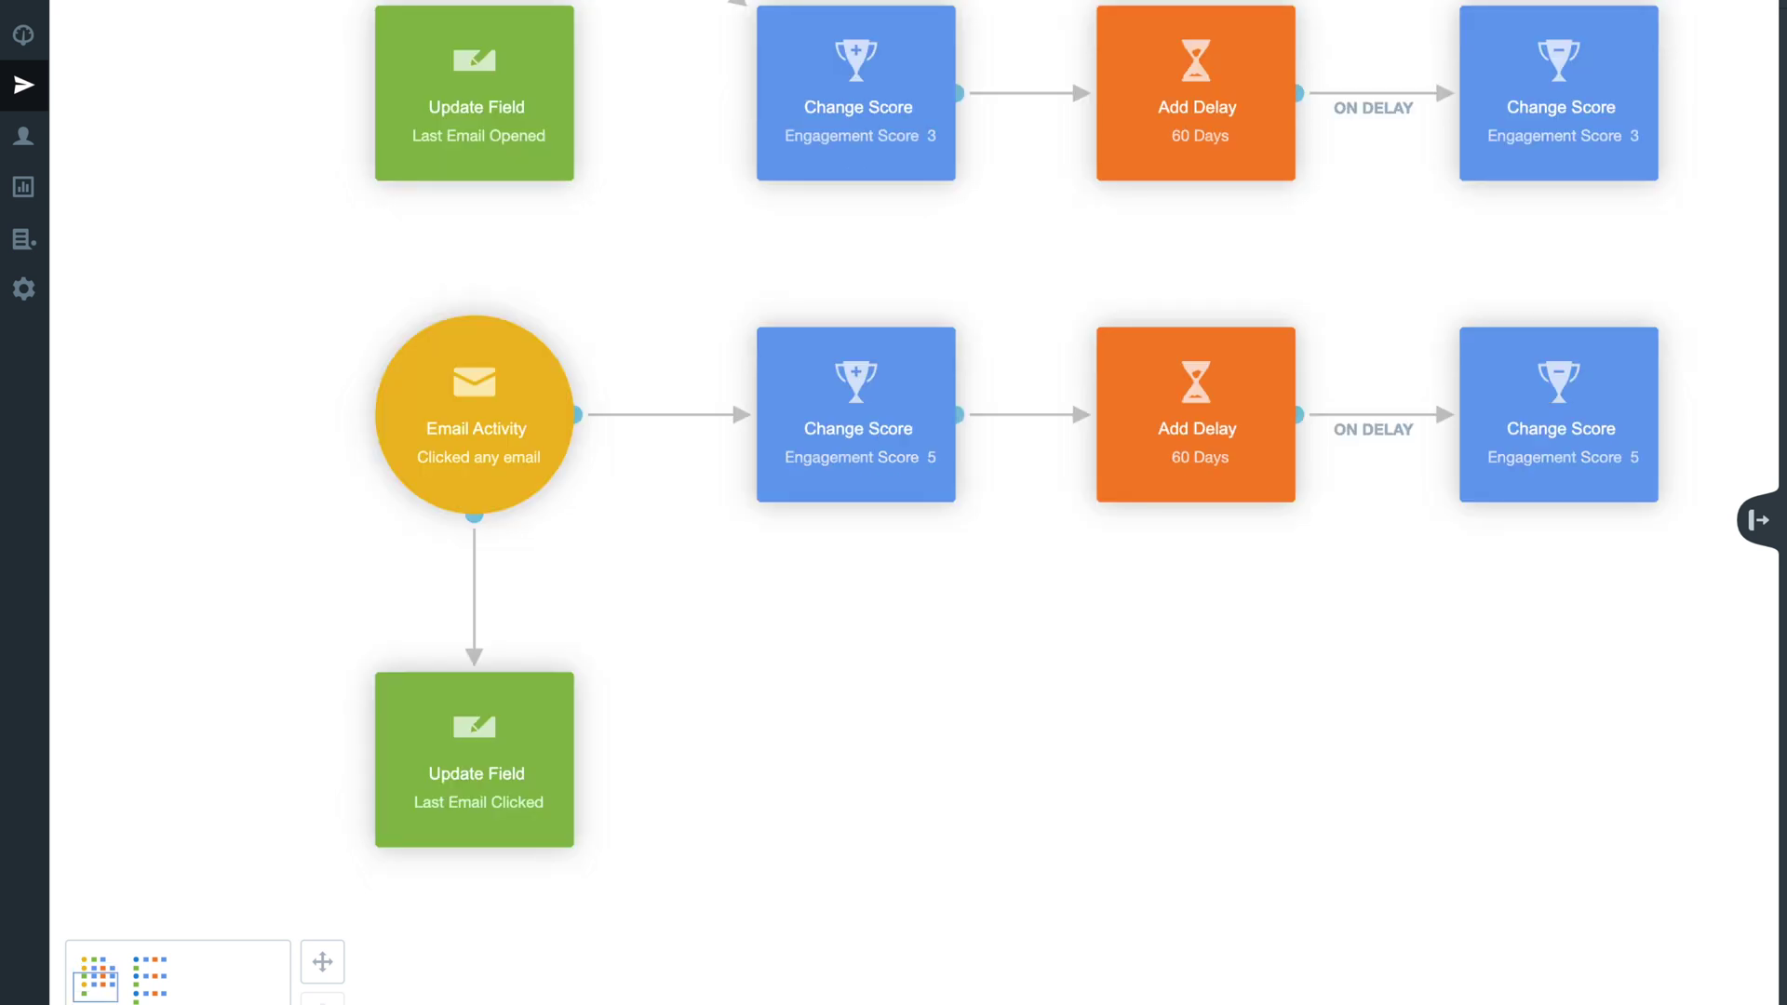
{"action": "left_click_drag", "start_coordinate": [1545, 270], "coordinate": [190, 426]}
{"action": "type", "text": "Clicked any email"}
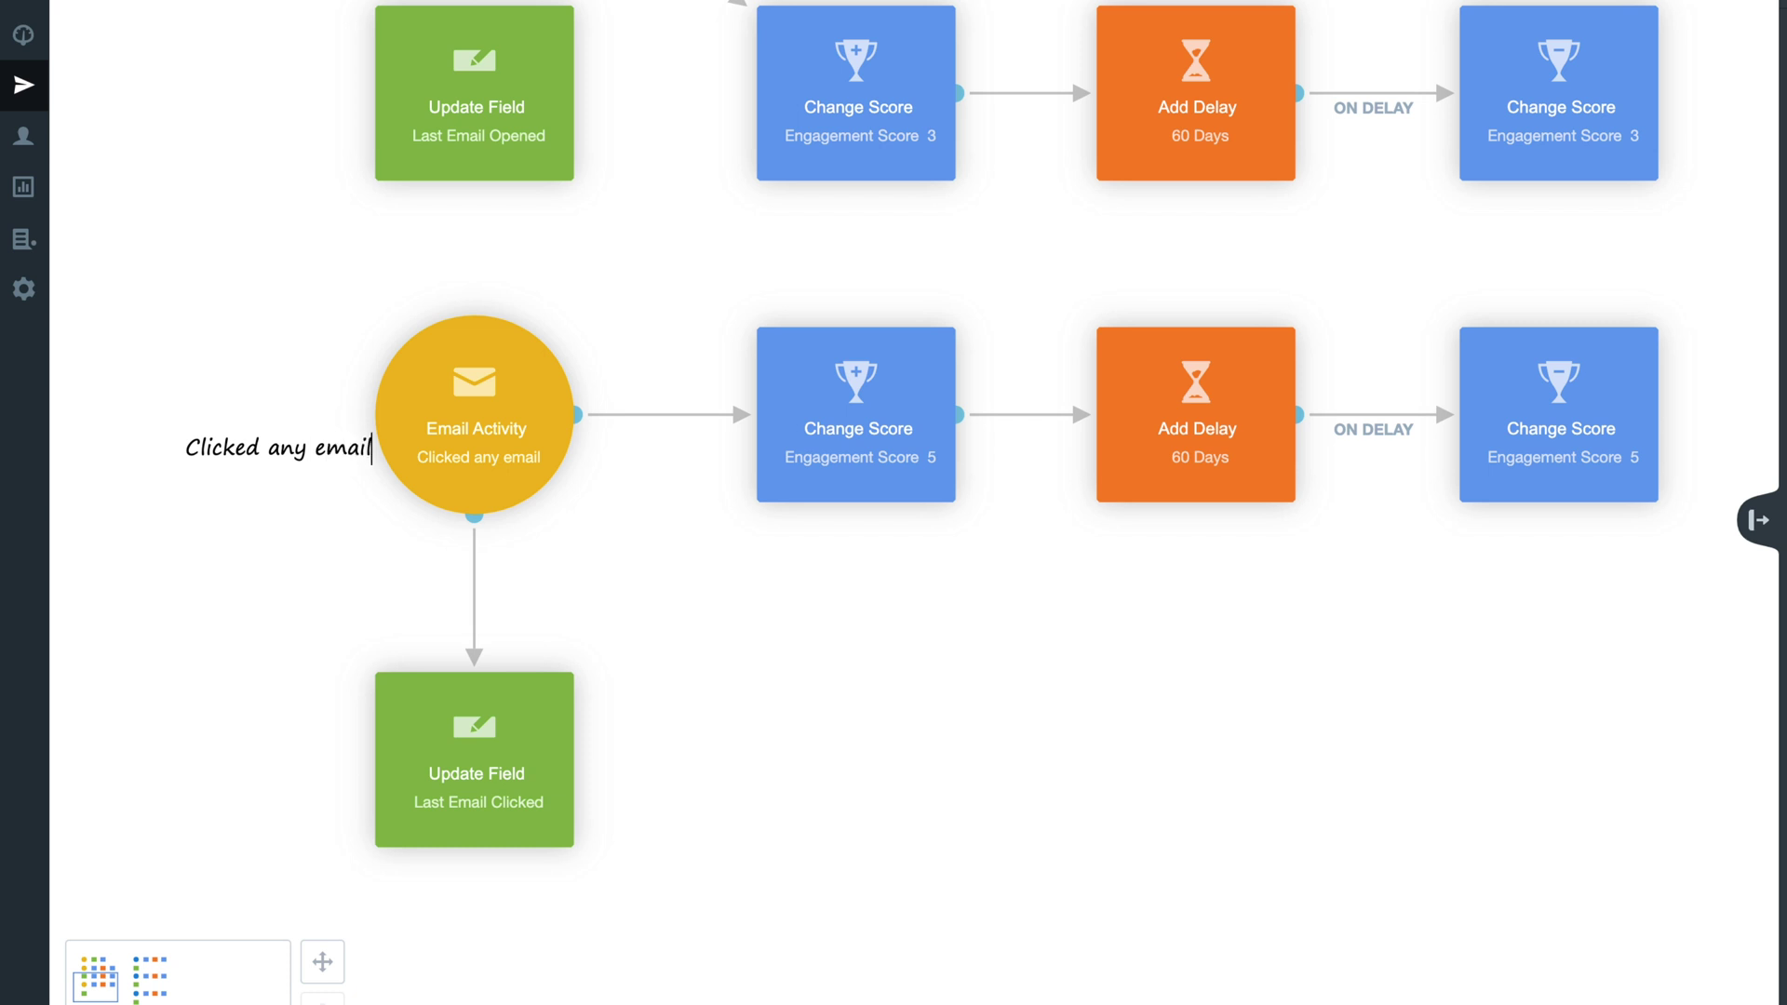
{"action": "key", "text": "Return"}
{"action": "left_click", "coordinate": [200, 456]}
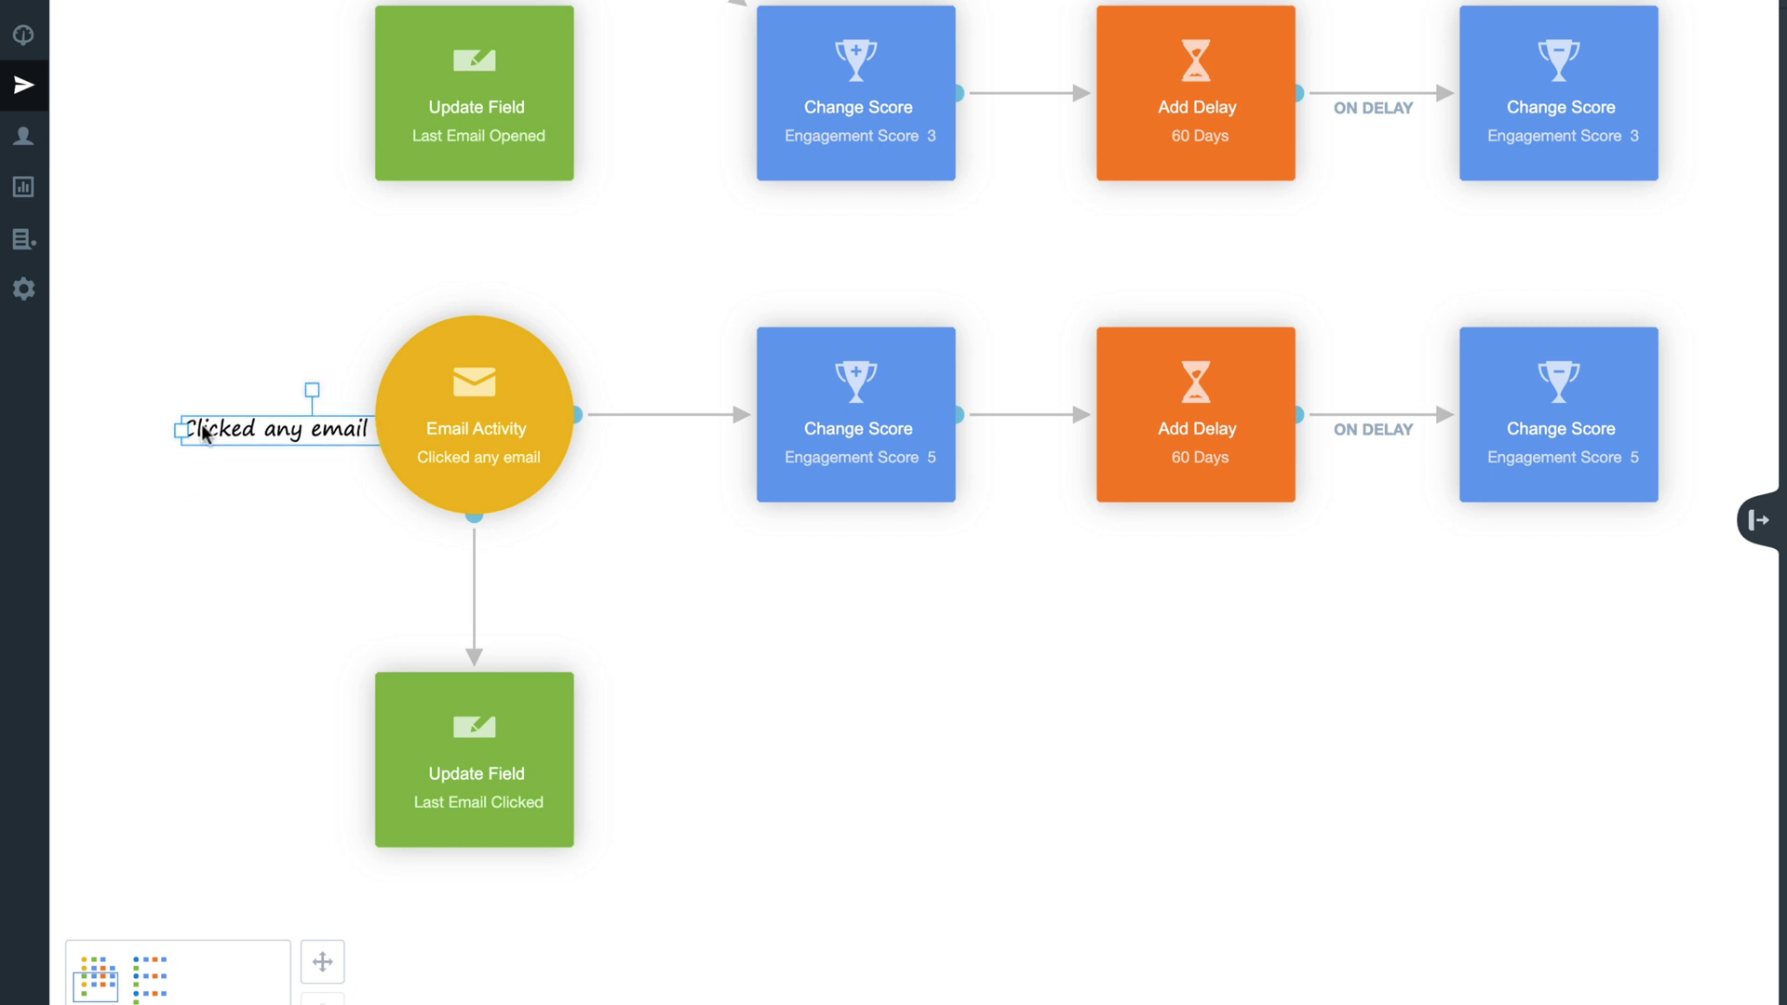
{"action": "left_click", "coordinate": [197, 452]}
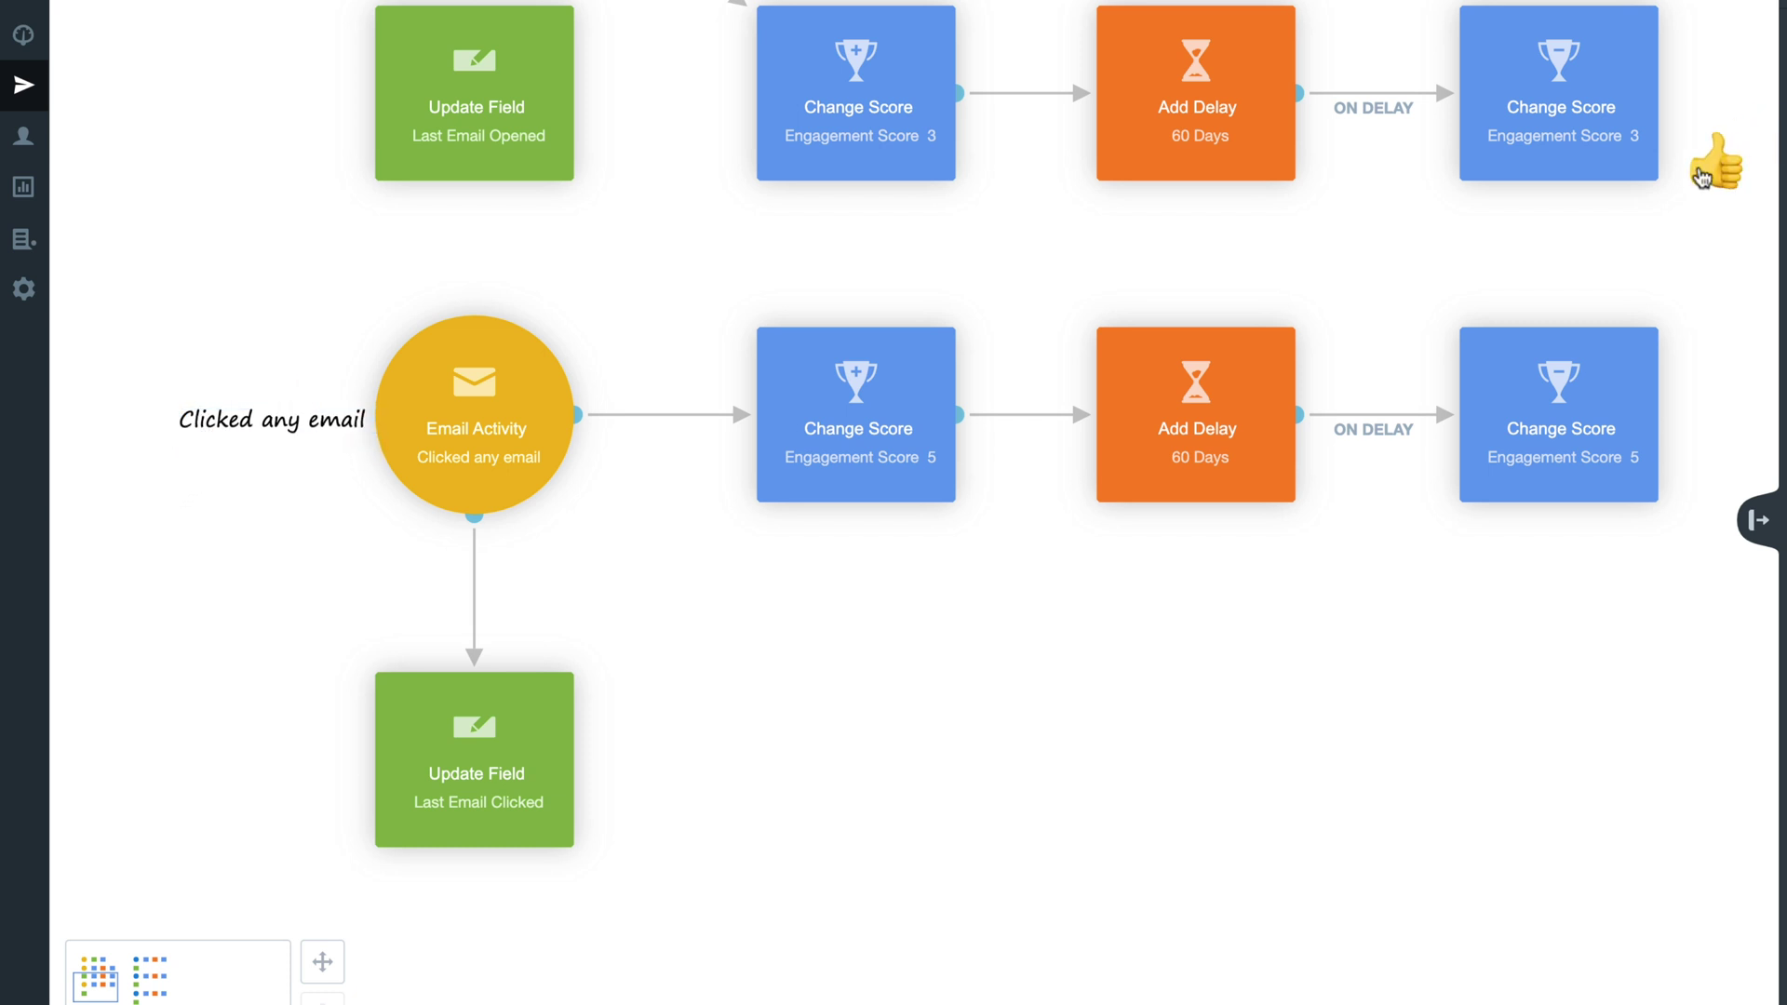
{"action": "left_click_drag", "start_coordinate": [1110, 444], "coordinate": [1031, 563]}
{"action": "key", "text": "Escape"}
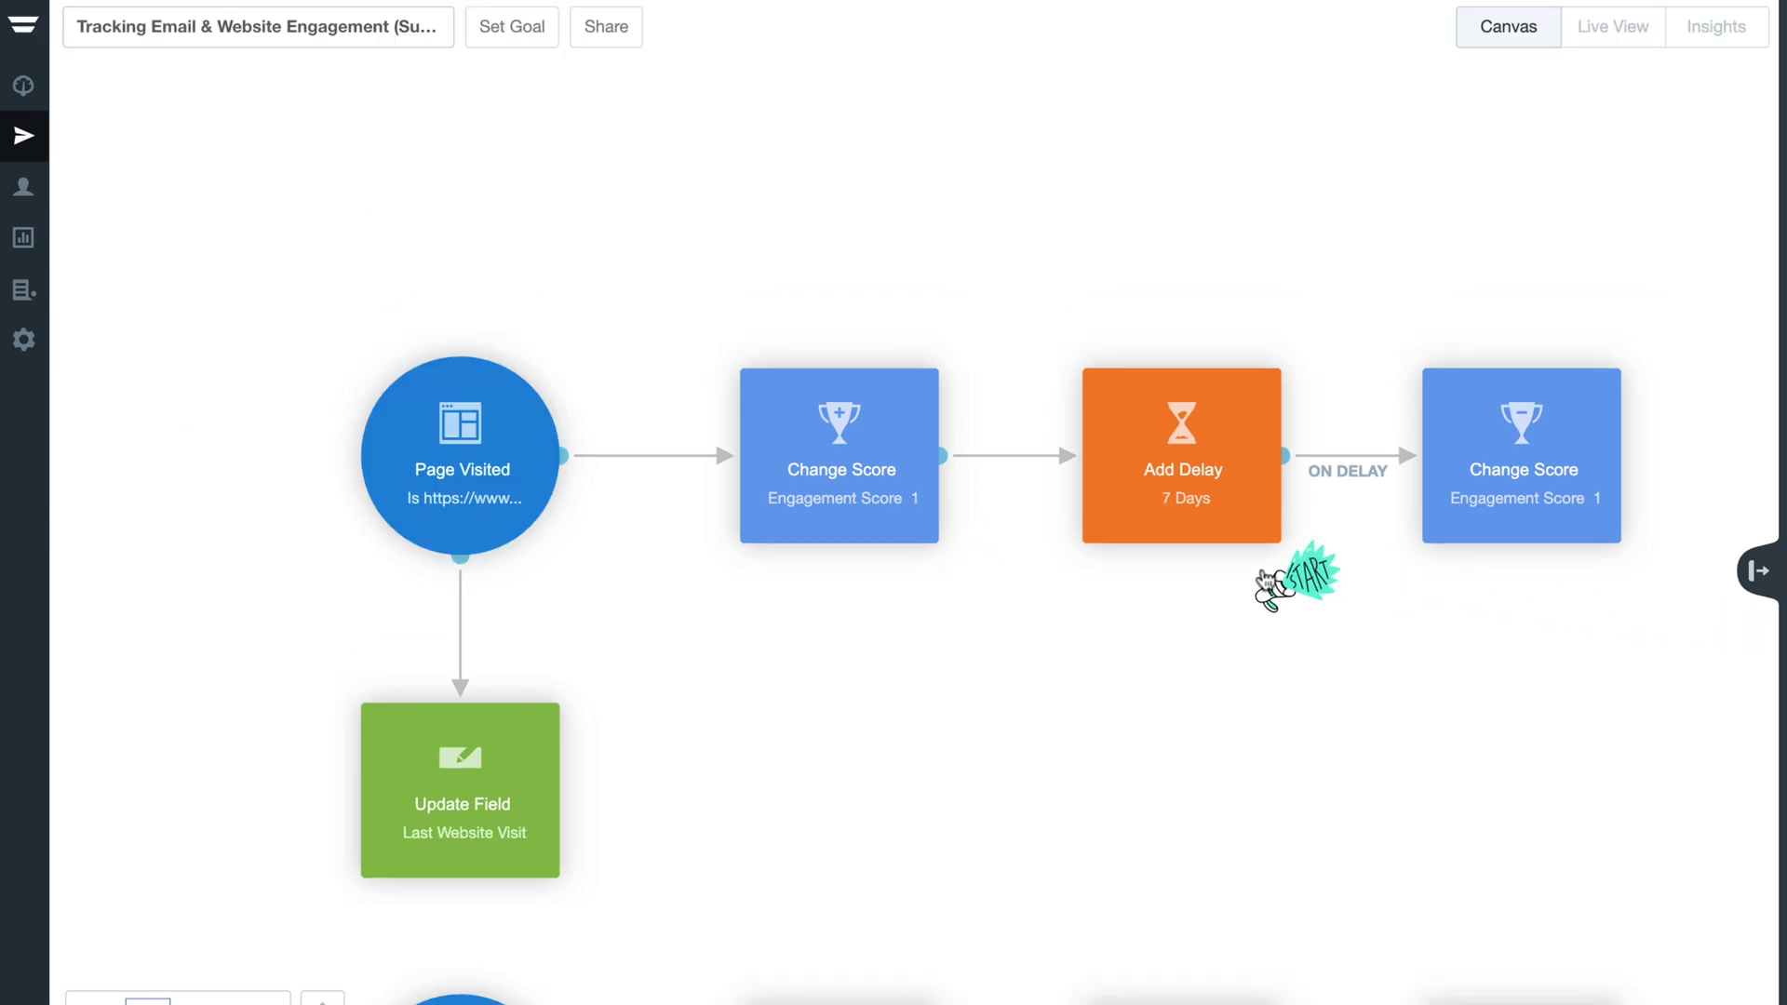
- Place an enlarged START sticker just above Page Visited and add a text box next to it
{"action": "left_click_drag", "start_coordinate": [536, 407], "coordinate": [229, 156]}
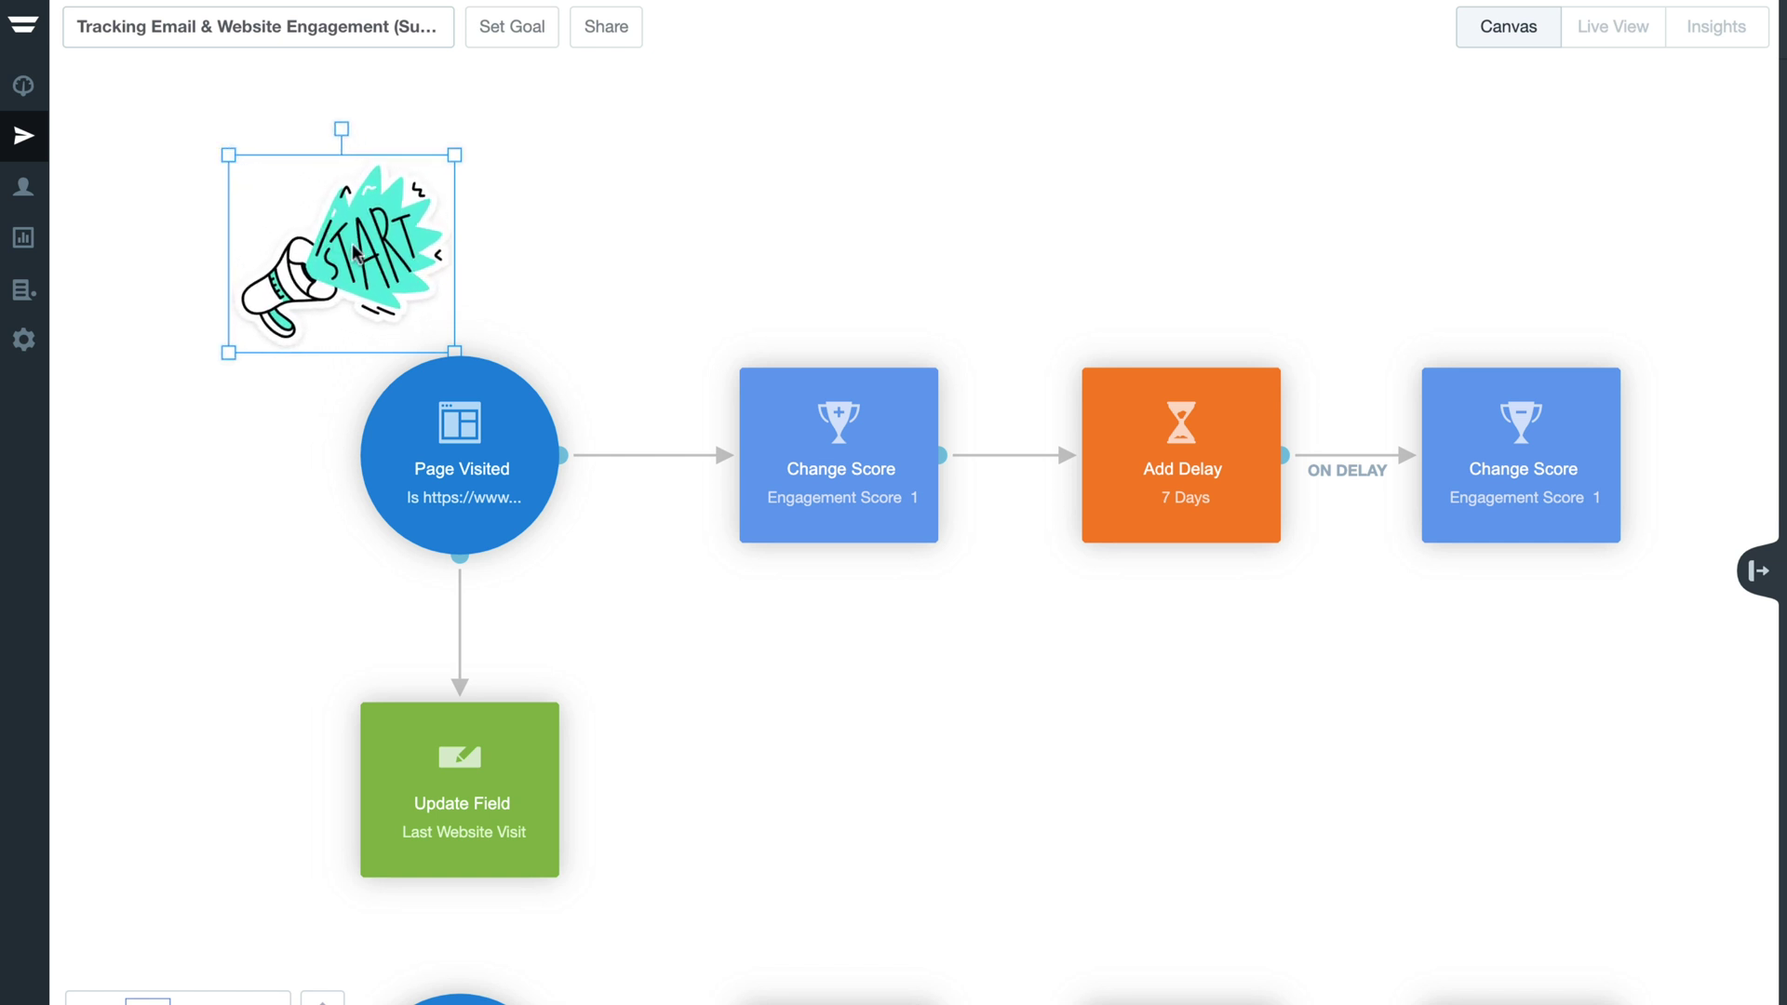
{"action": "left_click_drag", "start_coordinate": [355, 254], "coordinate": [470, 298]}
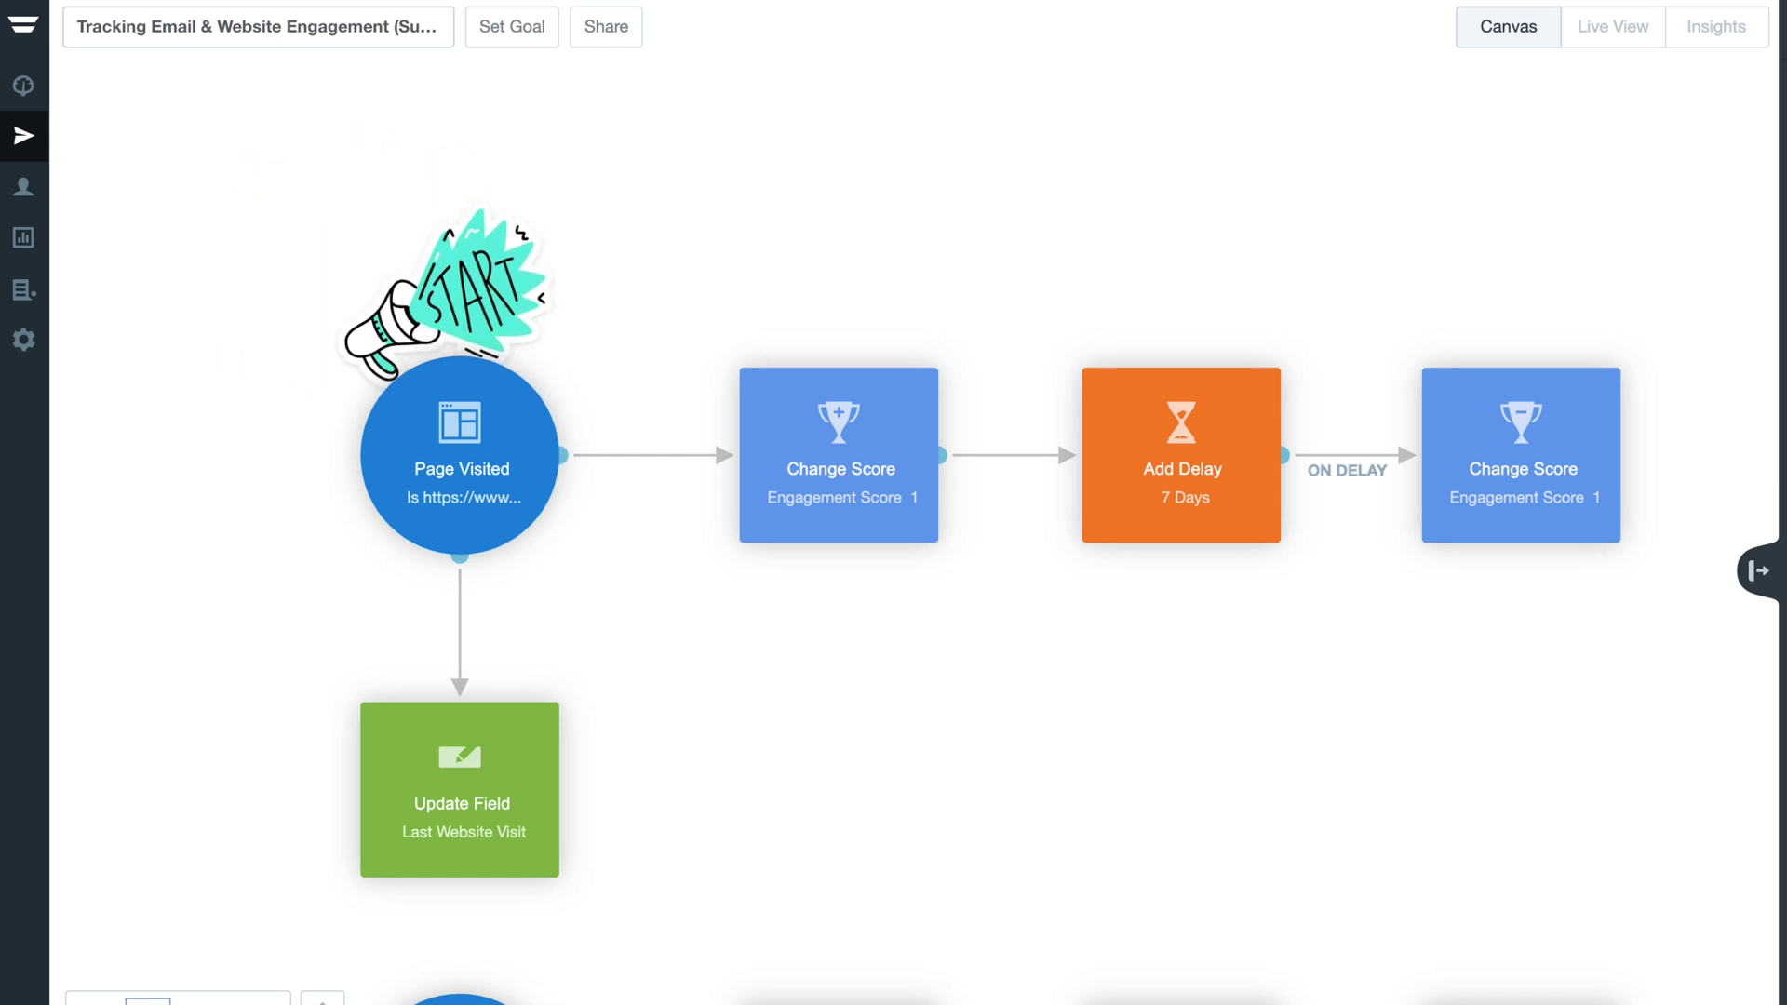
{"action": "left_click_drag", "start_coordinate": [1773, 288], "coordinate": [553, 260]}
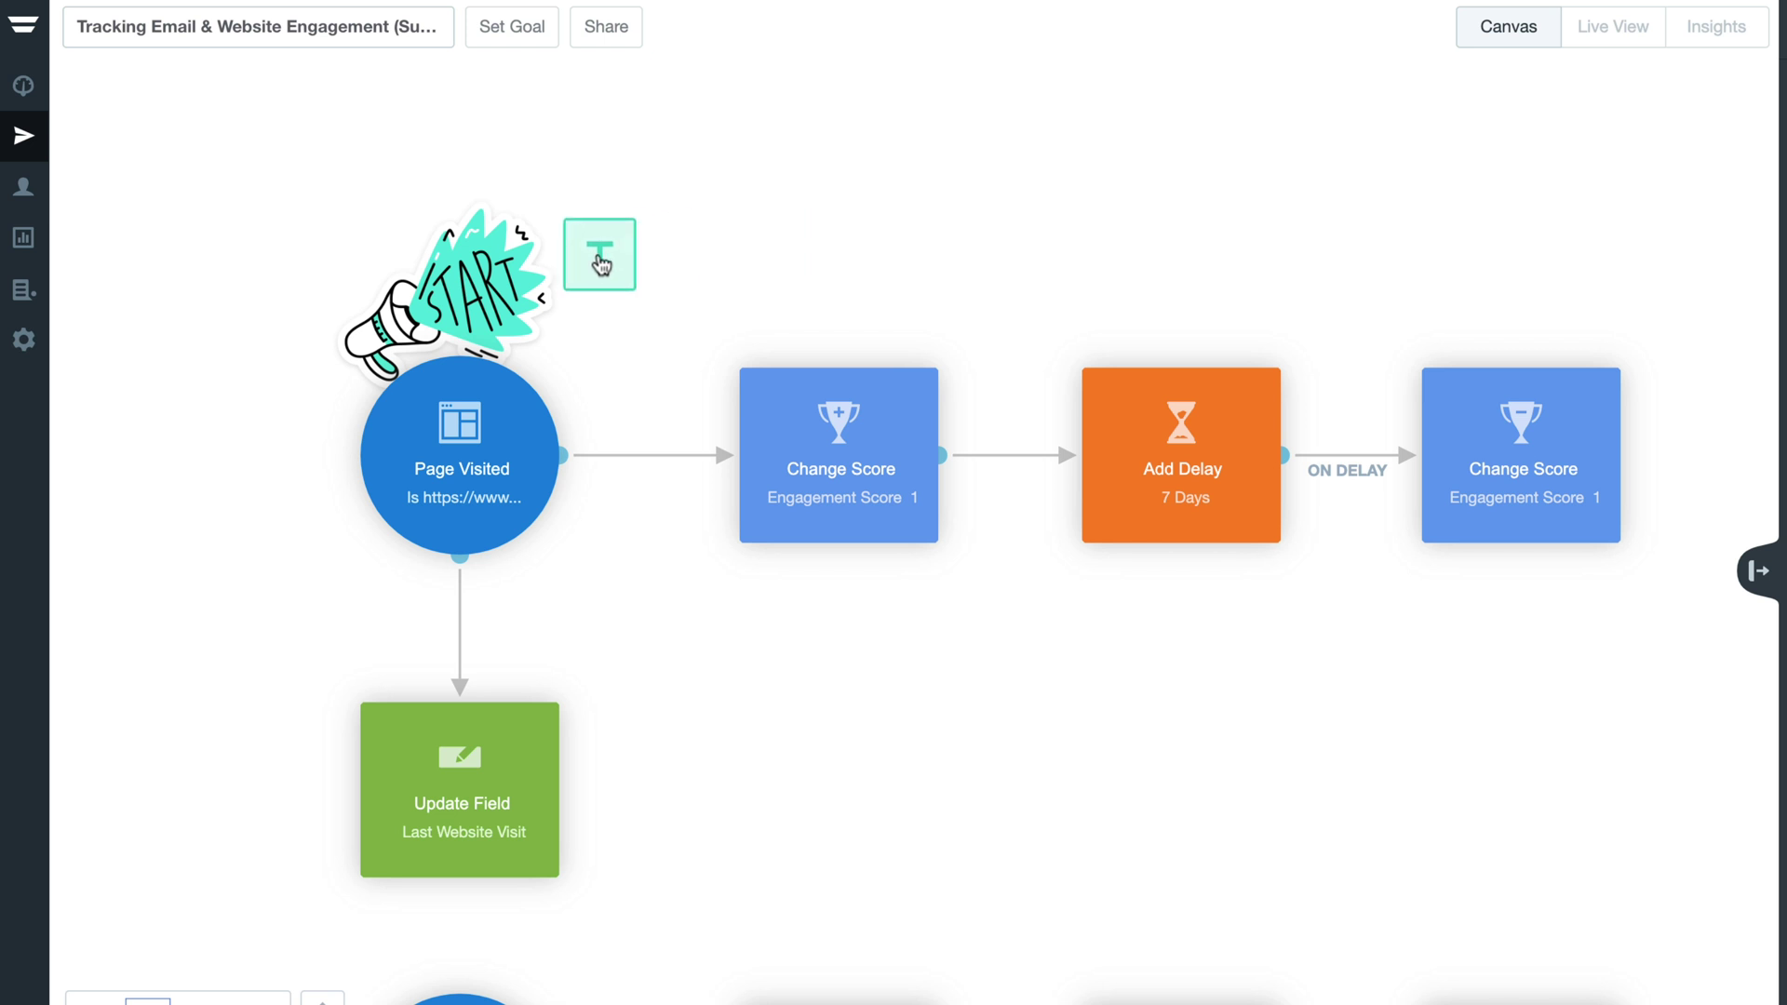
- Type the heading '2) Website Engagement' and add a 'Visited blog' note left of Page Visited
{"action": "type", "text": "2) Website Engagement"}
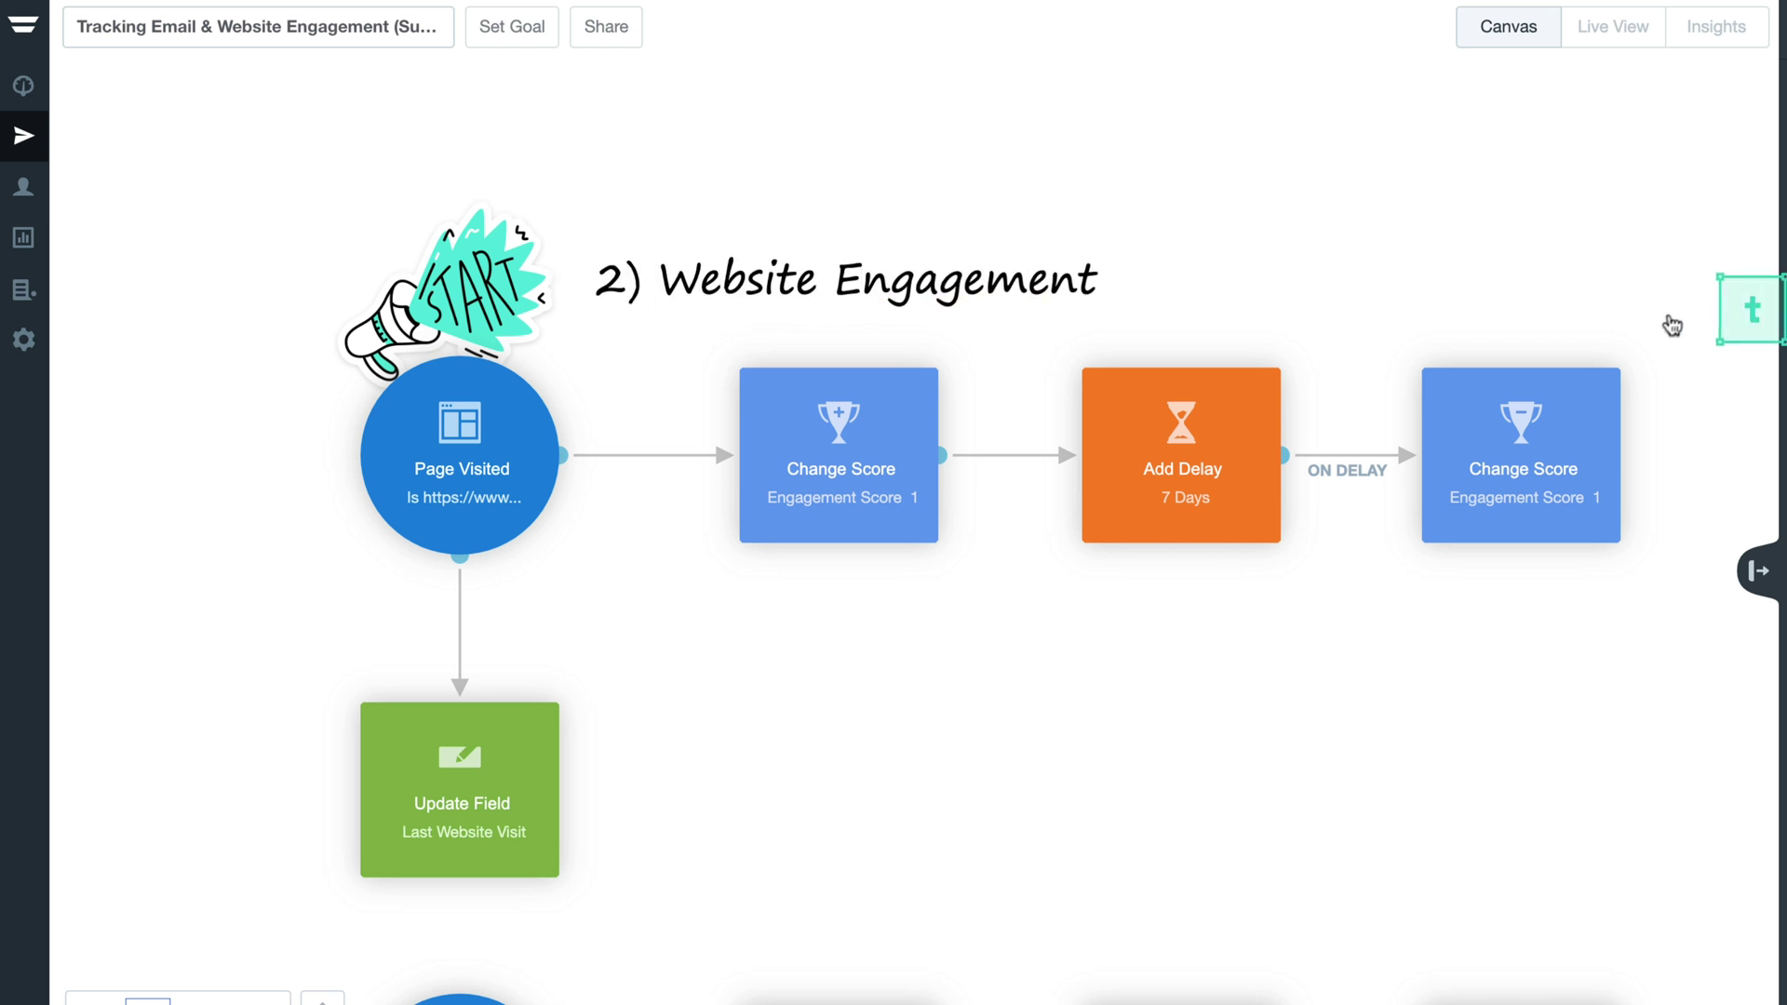
{"action": "left_click_drag", "start_coordinate": [1672, 324], "coordinate": [242, 460]}
{"action": "type", "text": "Visited blog"}
{"action": "left_click", "coordinate": [249, 503]}
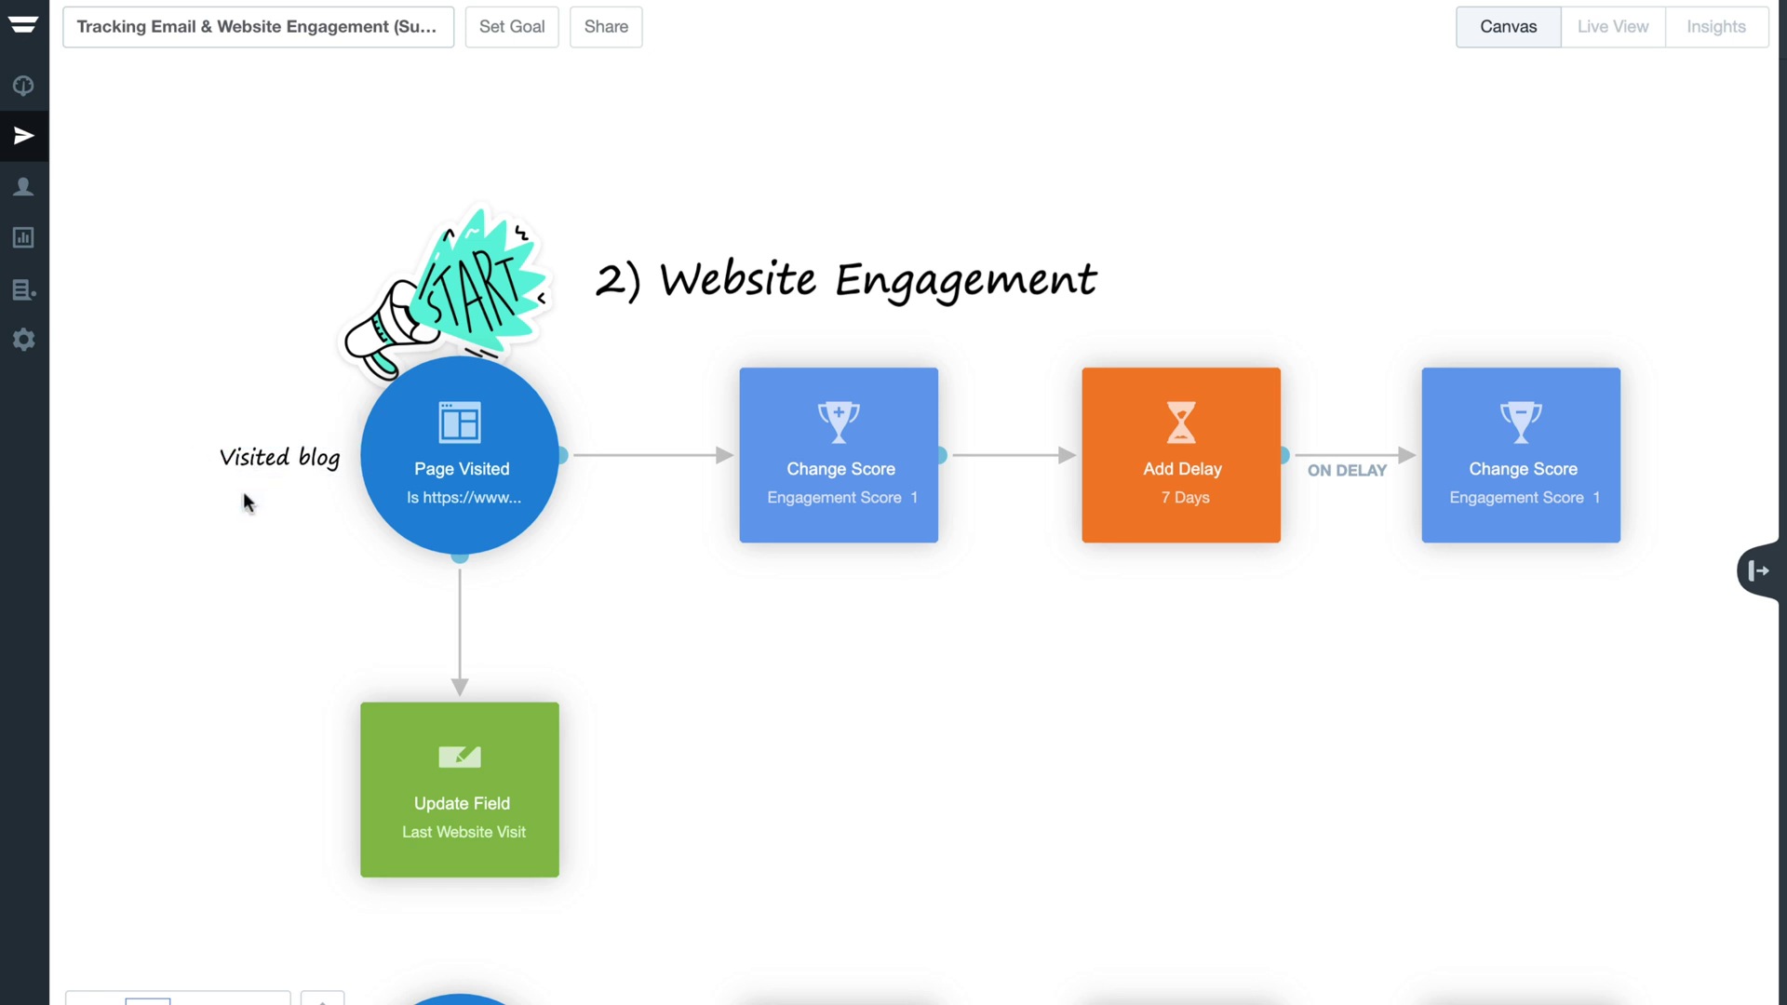